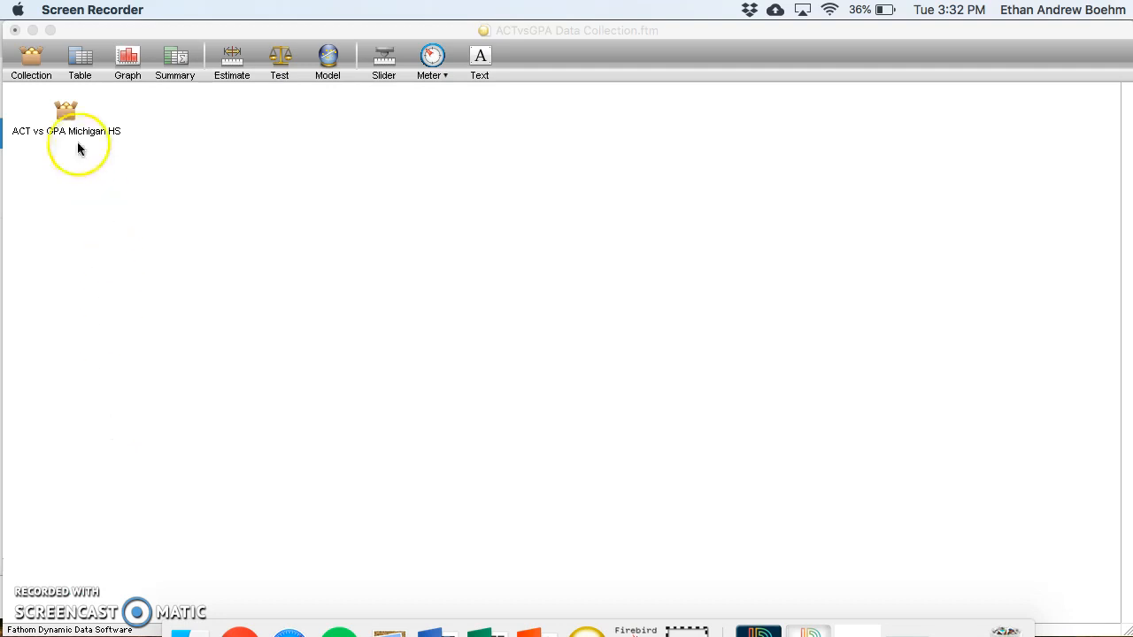
Create a case table for the ACT vs GPA Michigan HS collection, look through its rows, and shrink the table
left_click(67, 108)
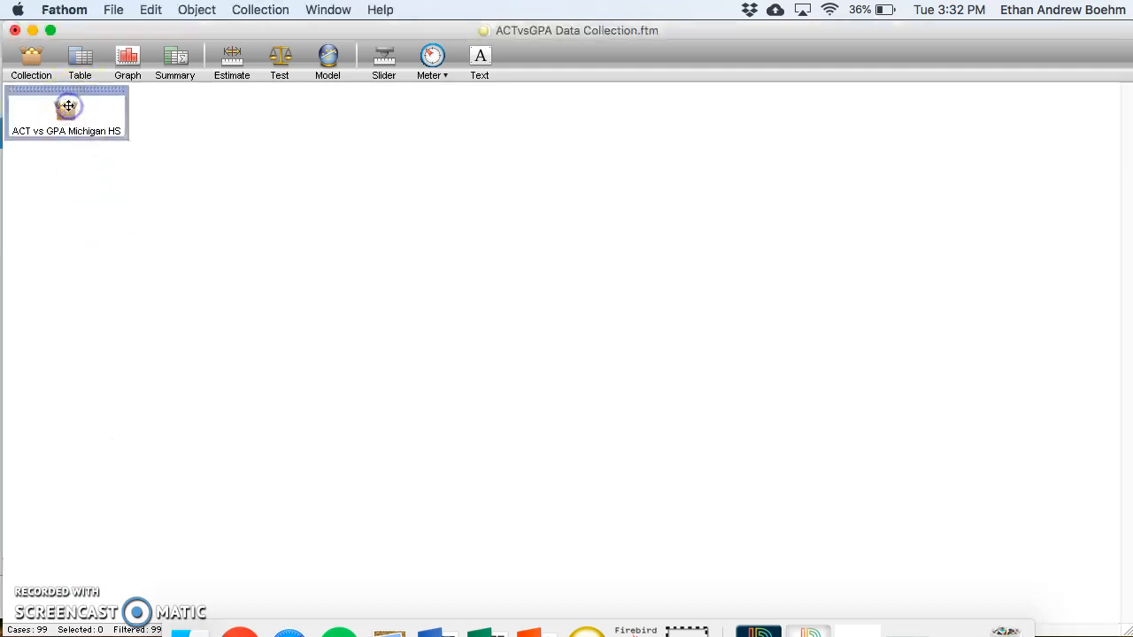
left_click_drag(77, 60, 12, 157)
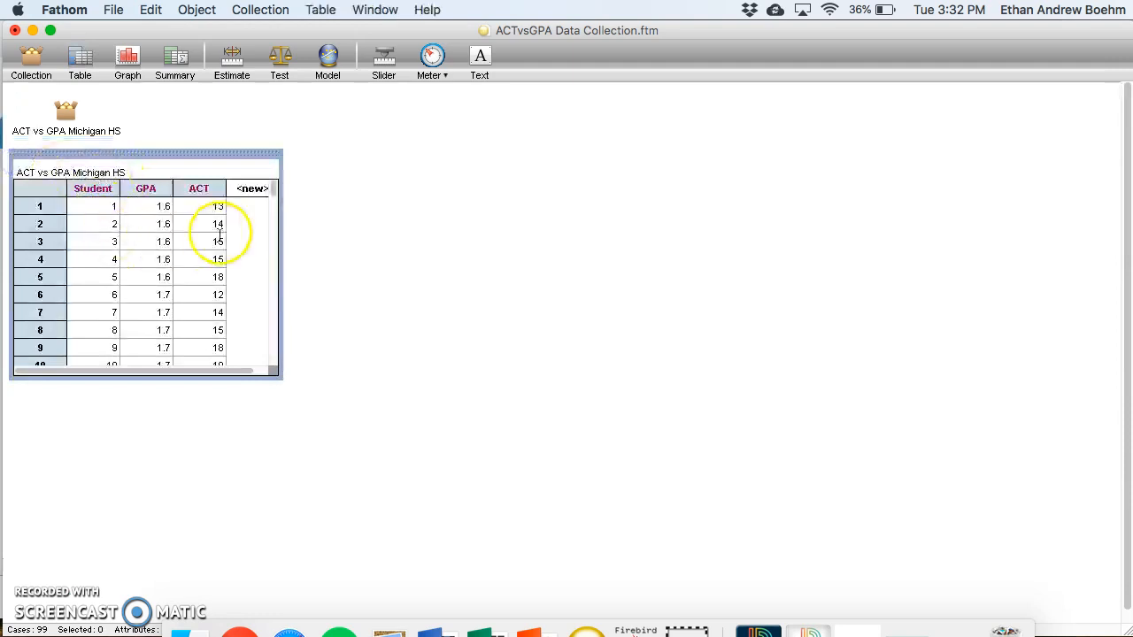
left_click_drag(272, 189, 268, 403)
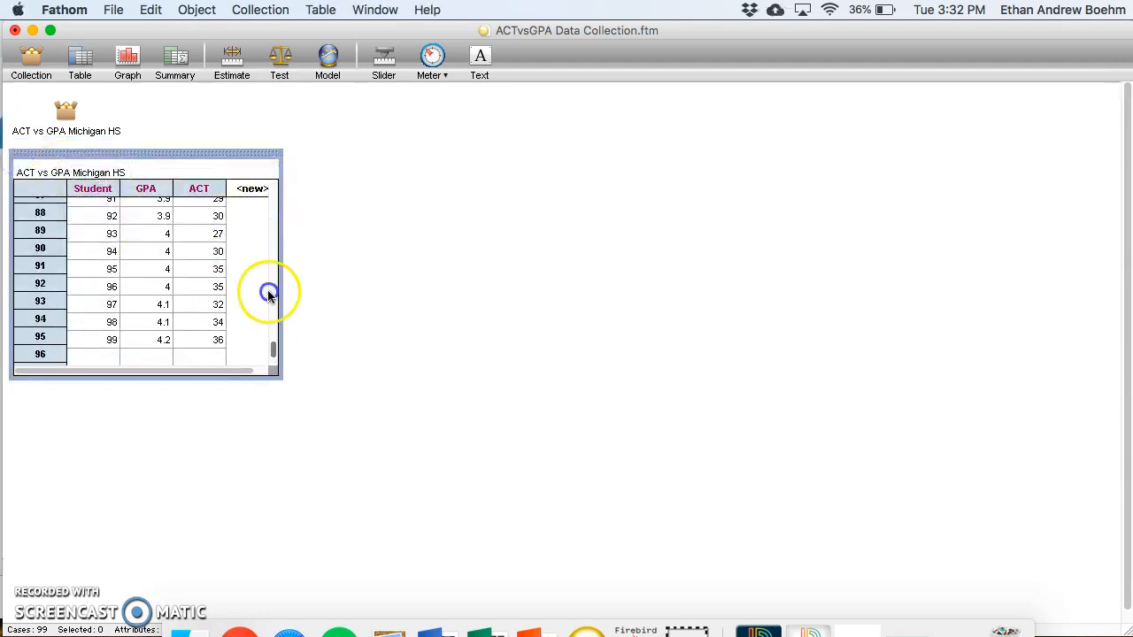
left_click_drag(273, 291, 274, 162)
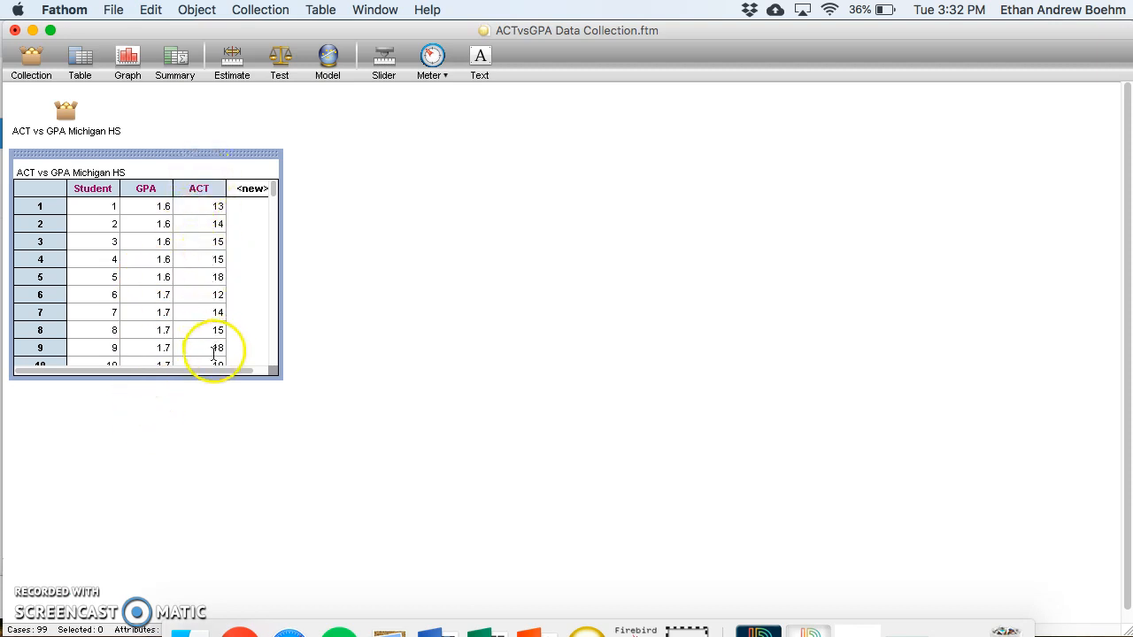
left_click_drag(273, 374, 227, 292)
Create a scatter plot below the table with GPA on the x-axis and ACT on the y-axis, and add its least-squares line
left_click_drag(125, 69, 26, 334)
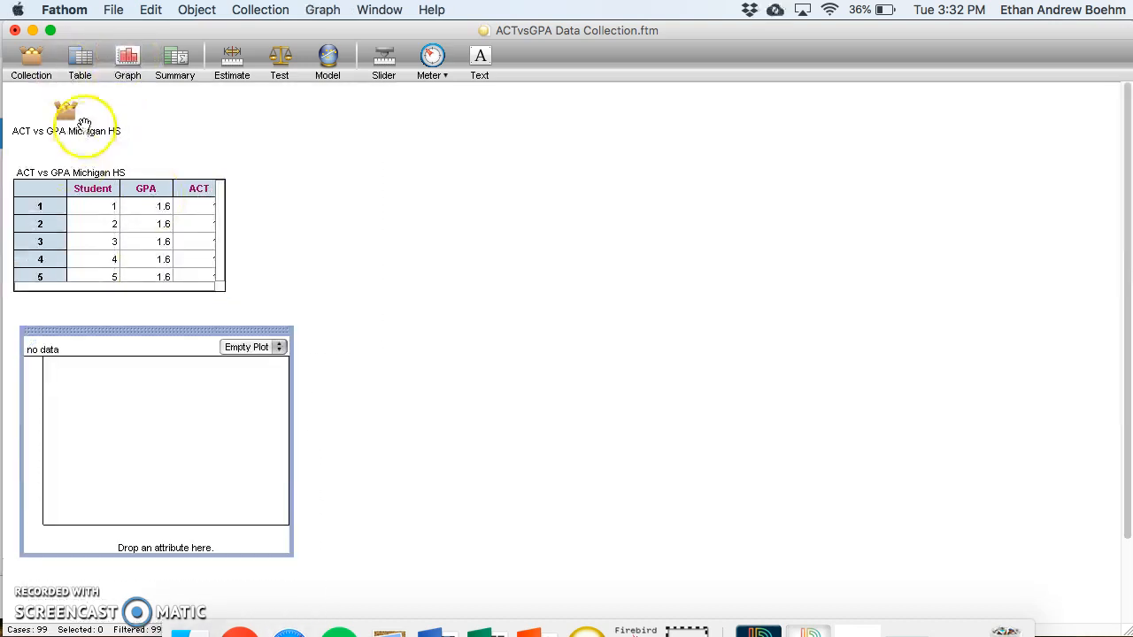
left_click_drag(144, 189, 144, 538)
left_click_drag(199, 188, 39, 404)
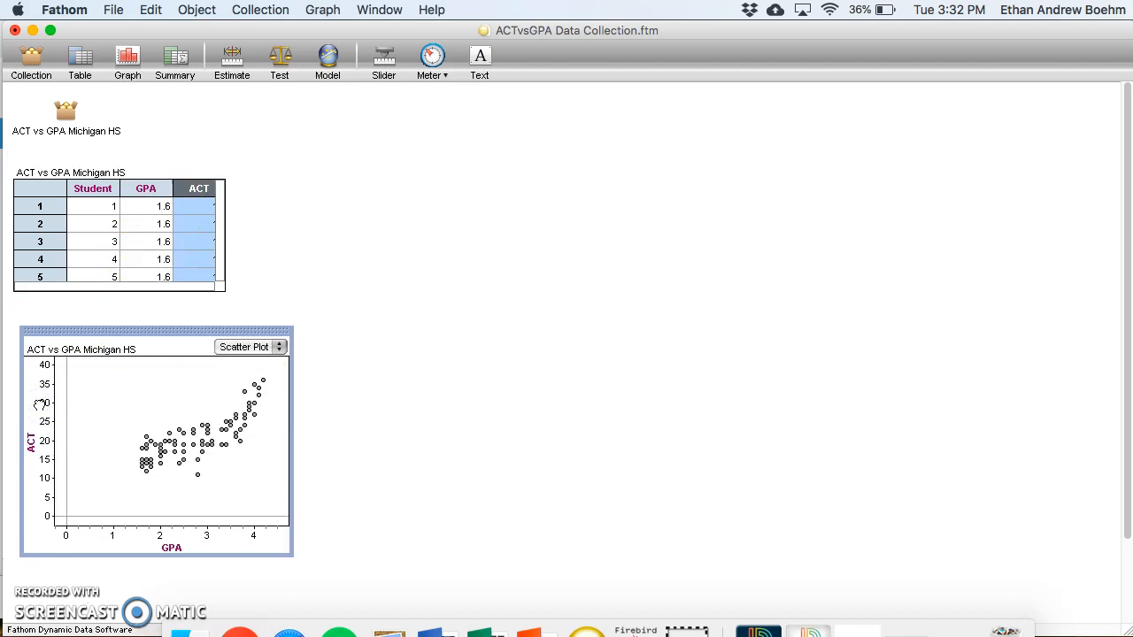
right_click(100, 437)
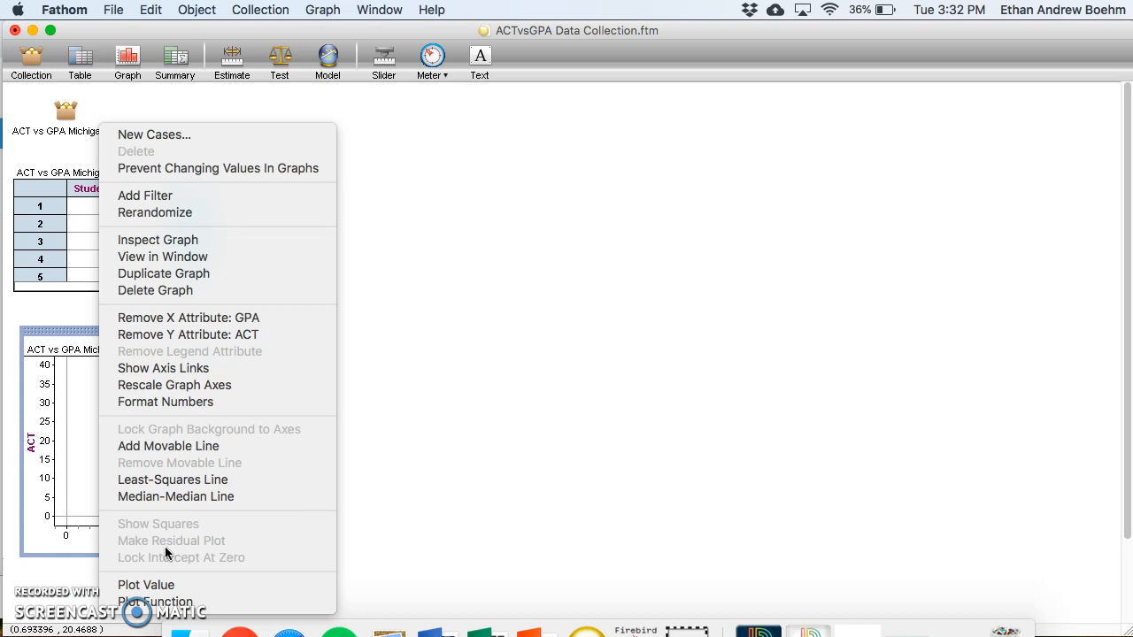
left_click(198, 484)
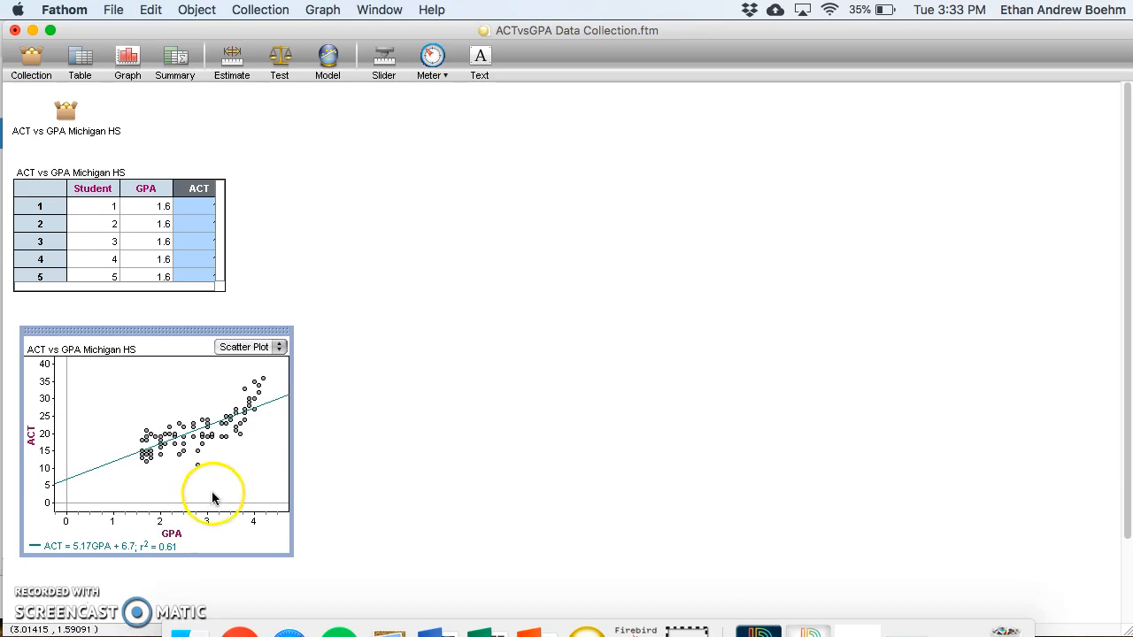
Create a sample collection from ACT vs GPA Michigan HS and show its cases in a new table clear of the inspector
left_click(68, 117)
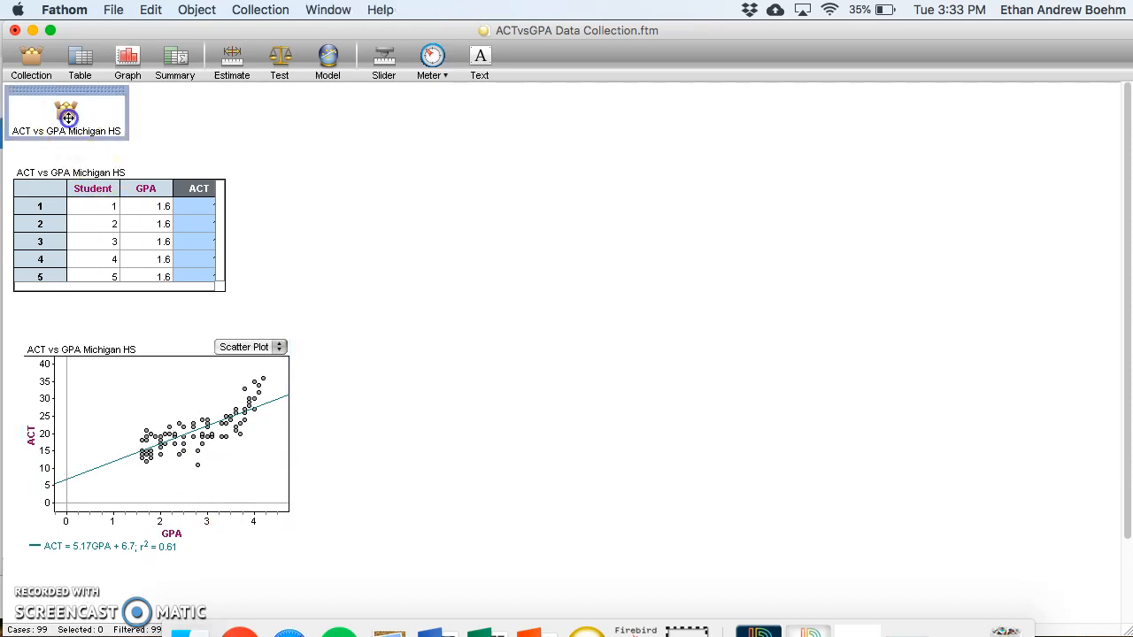
right_click(69, 117)
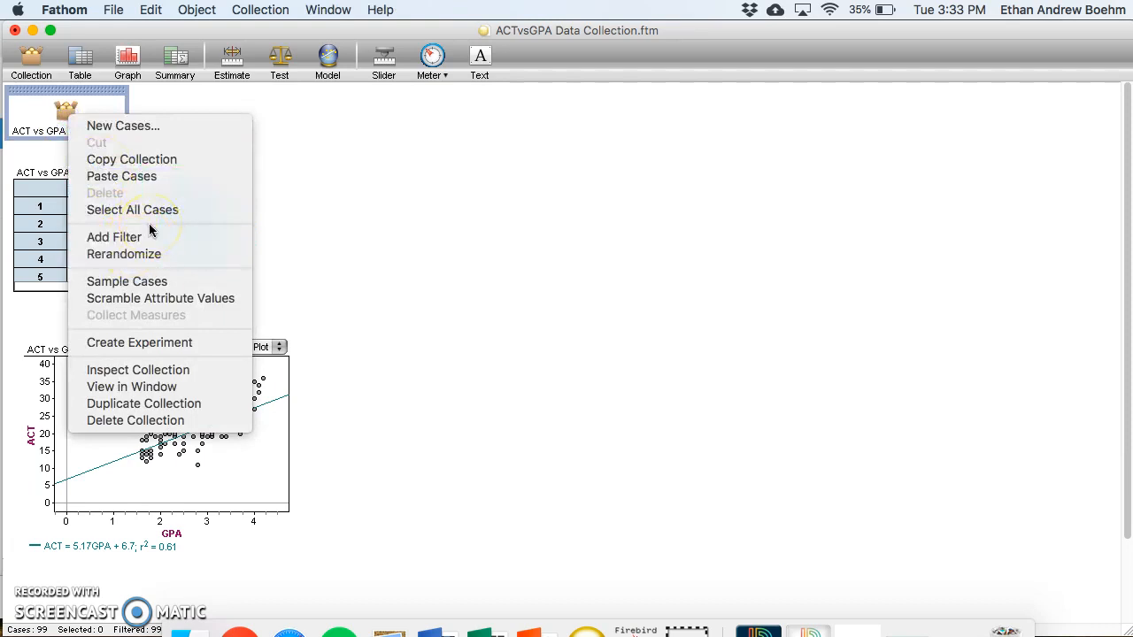
left_click(149, 282)
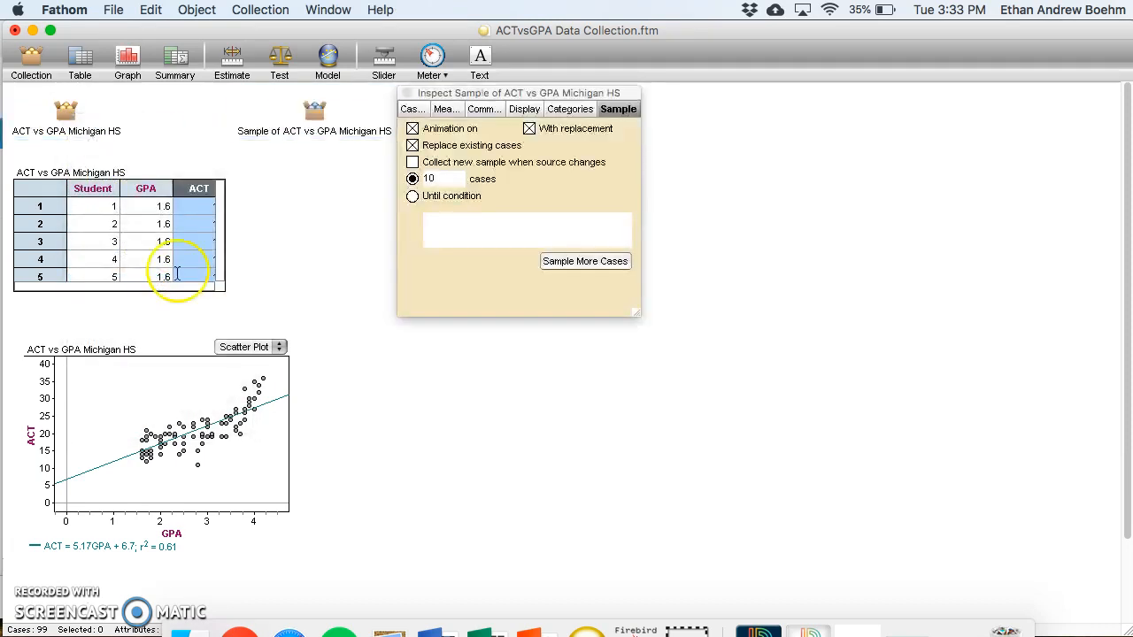
left_click(285, 115)
left_click_drag(140, 104, 274, 153)
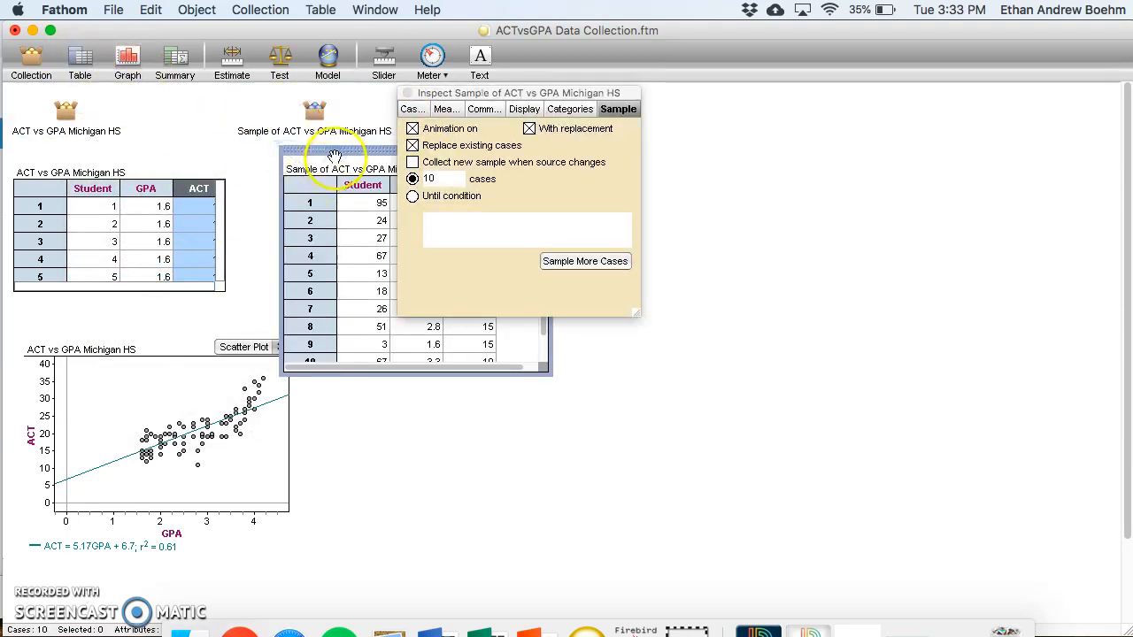
left_click_drag(482, 92, 115, 92)
left_click(306, 159)
Create a scatter plot of the sample's ACT against GPA below the sample table, with a least-squares line
left_click_drag(127, 55, 296, 404)
left_click_drag(415, 183, 389, 612)
left_click_drag(474, 183, 314, 486)
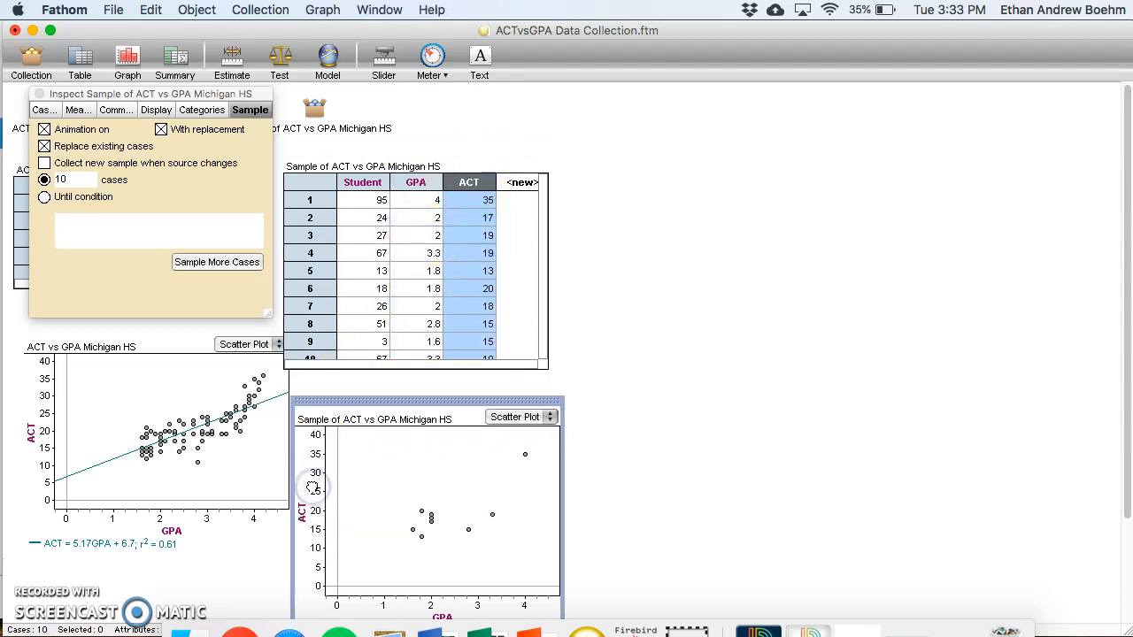
right_click(445, 483)
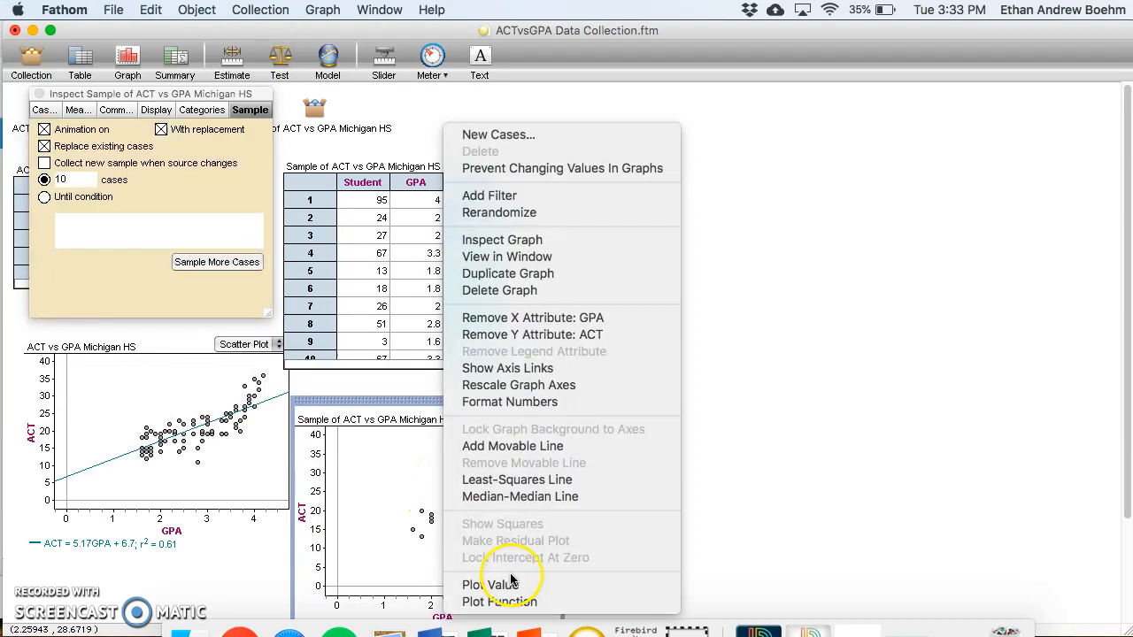
left_click(514, 478)
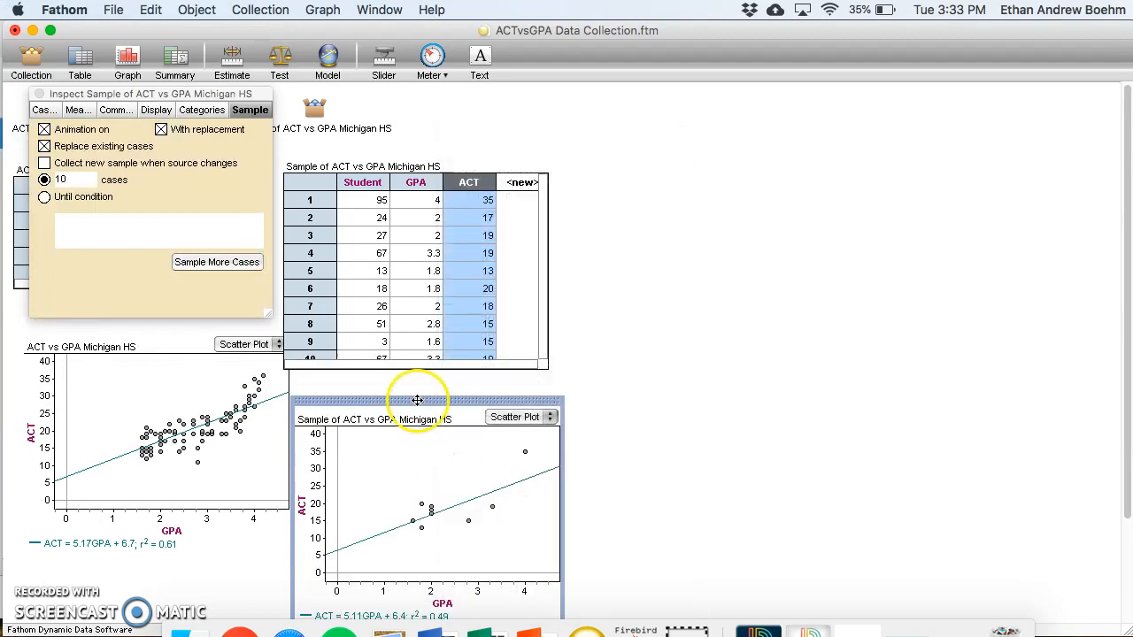
left_click_drag(418, 405, 412, 382)
left_click(342, 591)
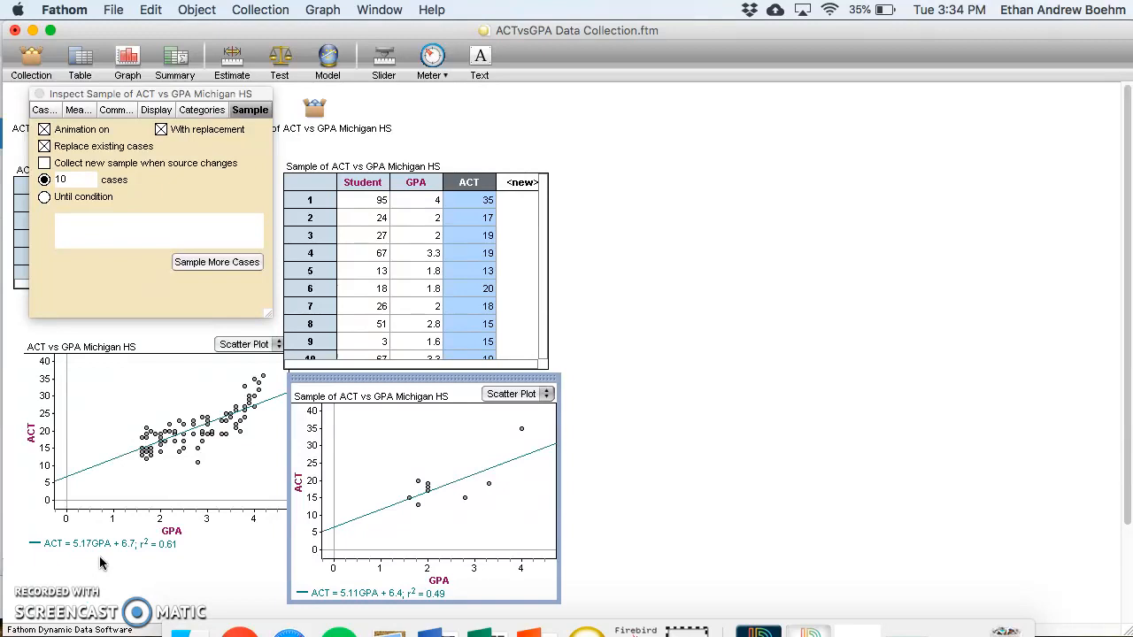
Add a measure named b to the sample collection in its inspector
left_click(173, 100)
left_click_drag(172, 100, 389, 157)
left_click(295, 167)
left_click(276, 204)
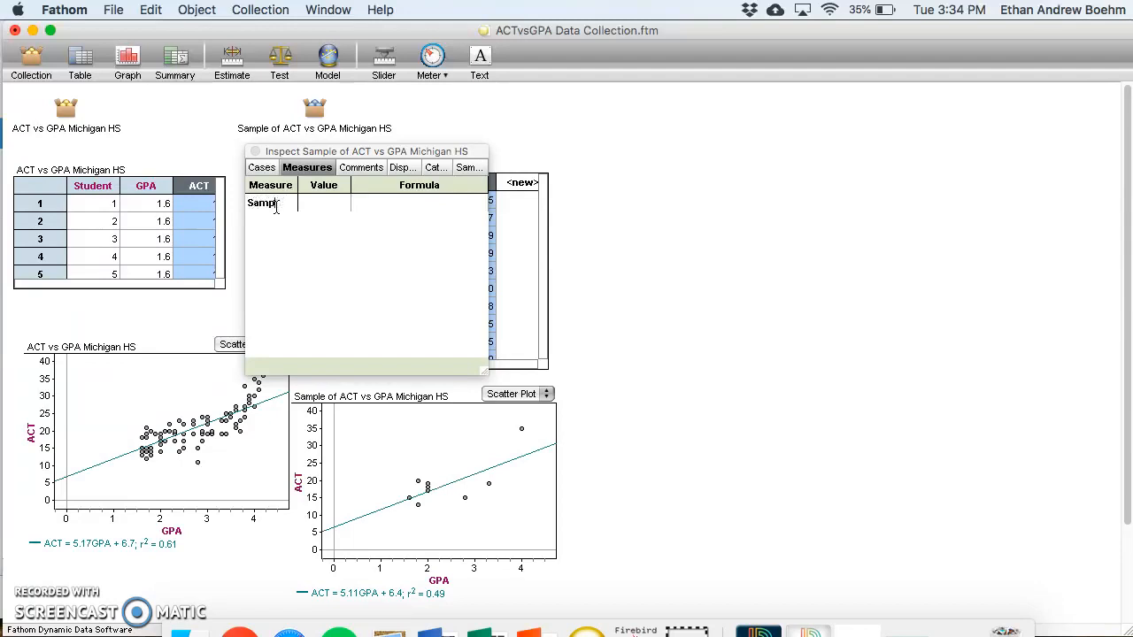
key("Return")
Define measure b with the formula linRegrSlope(GPA, ACT)
double_click(404, 205)
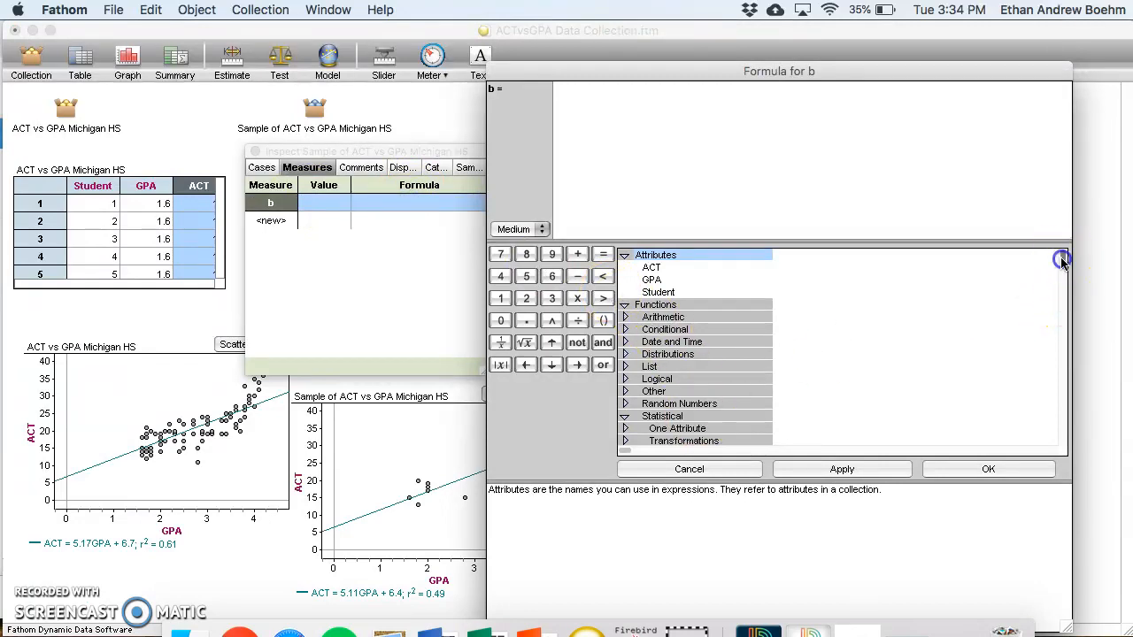
left_click_drag(1059, 259, 1061, 278)
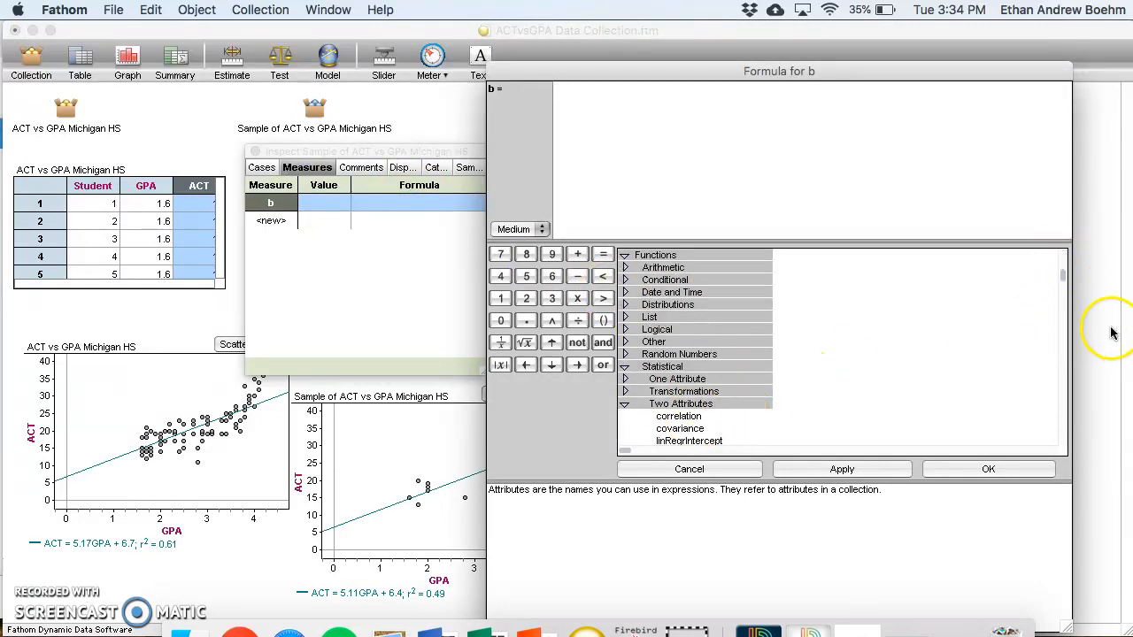
left_click_drag(1065, 274, 1068, 318)
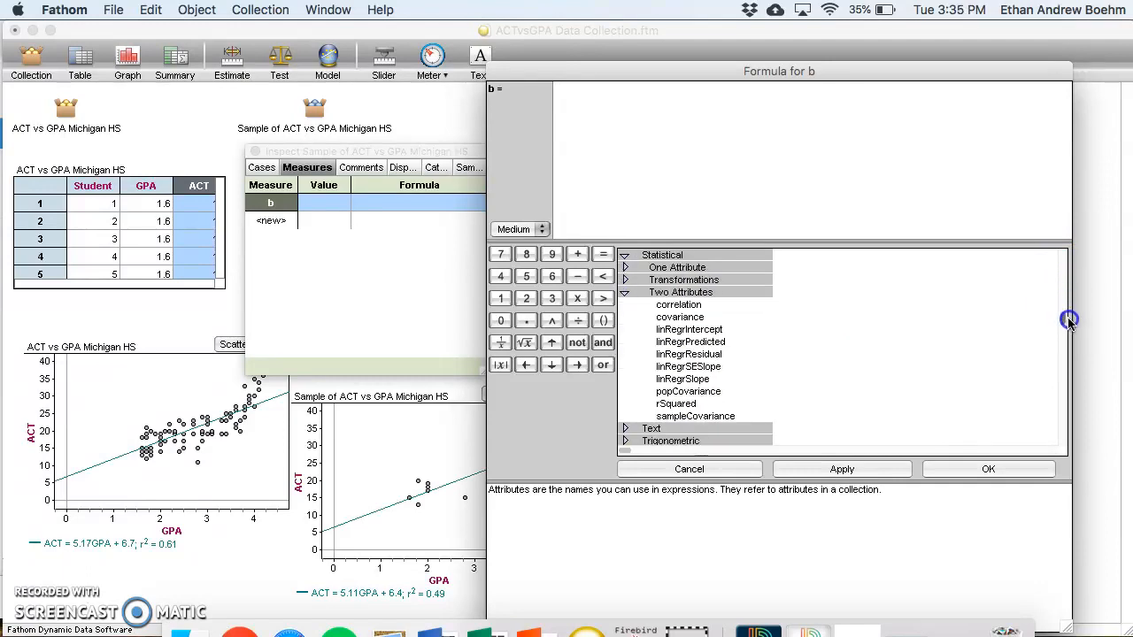
left_click(691, 381)
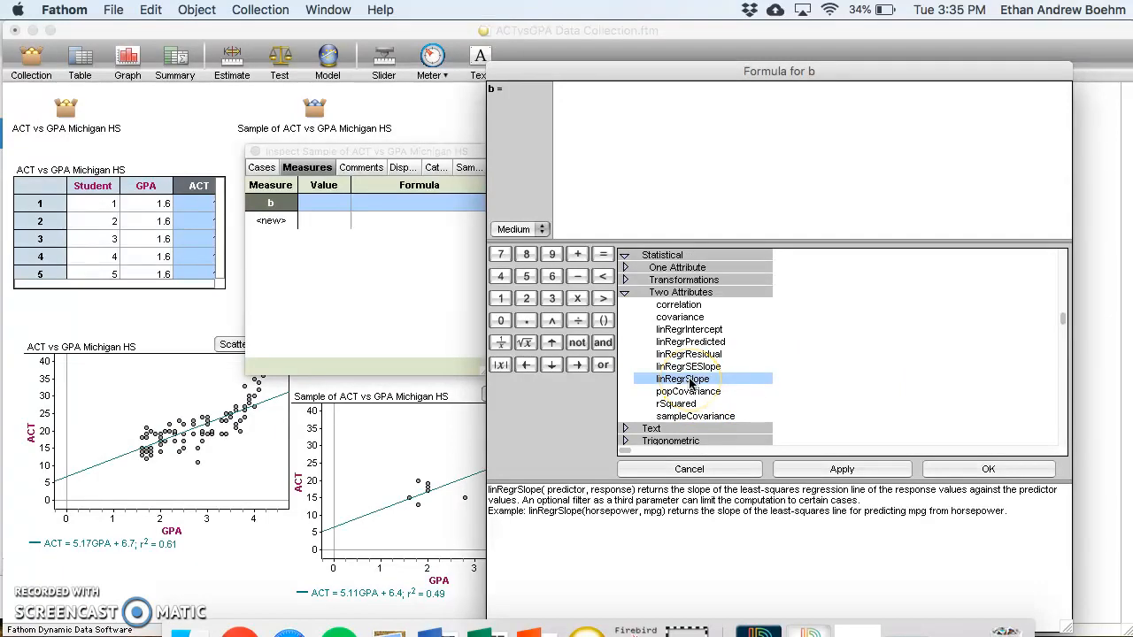
double_click(691, 381)
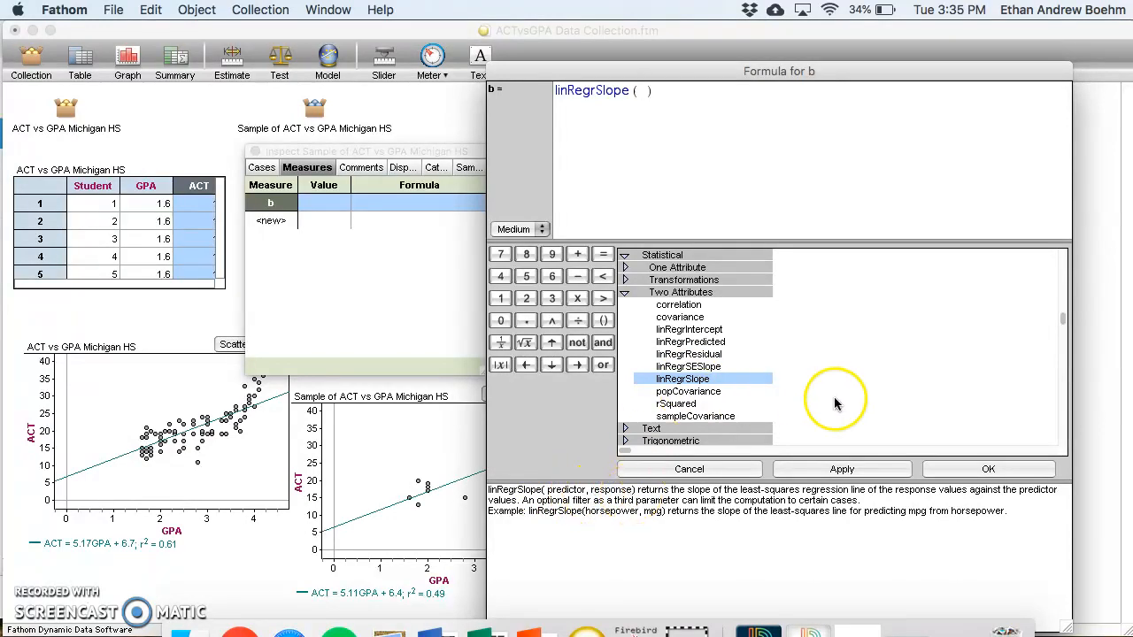
scroll(1058, 252, "up", 5)
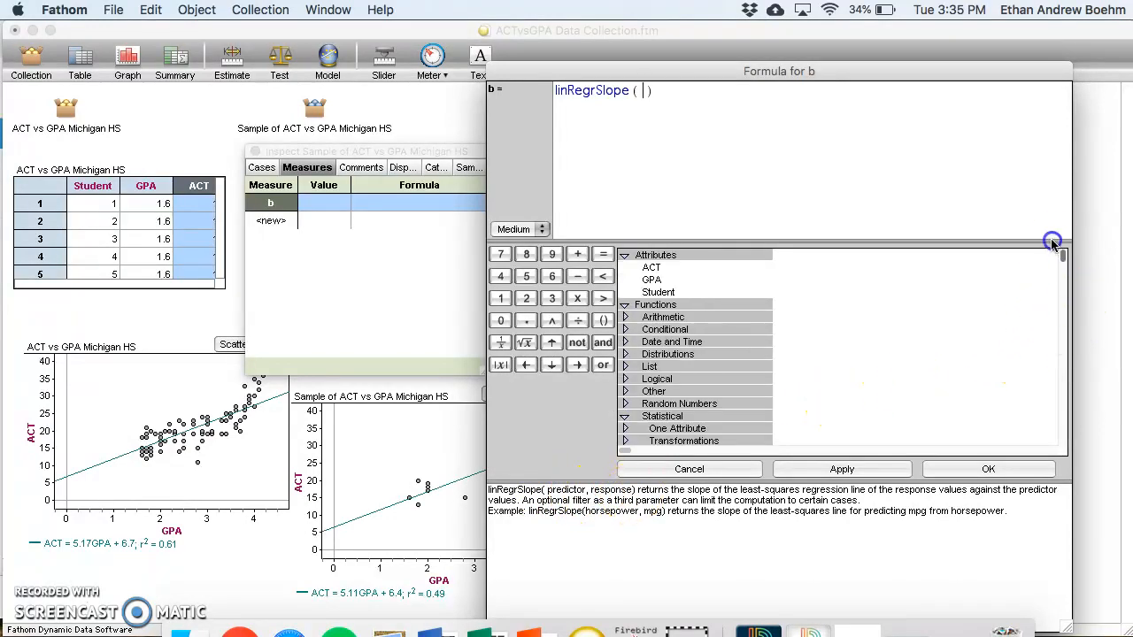
double_click(650, 280)
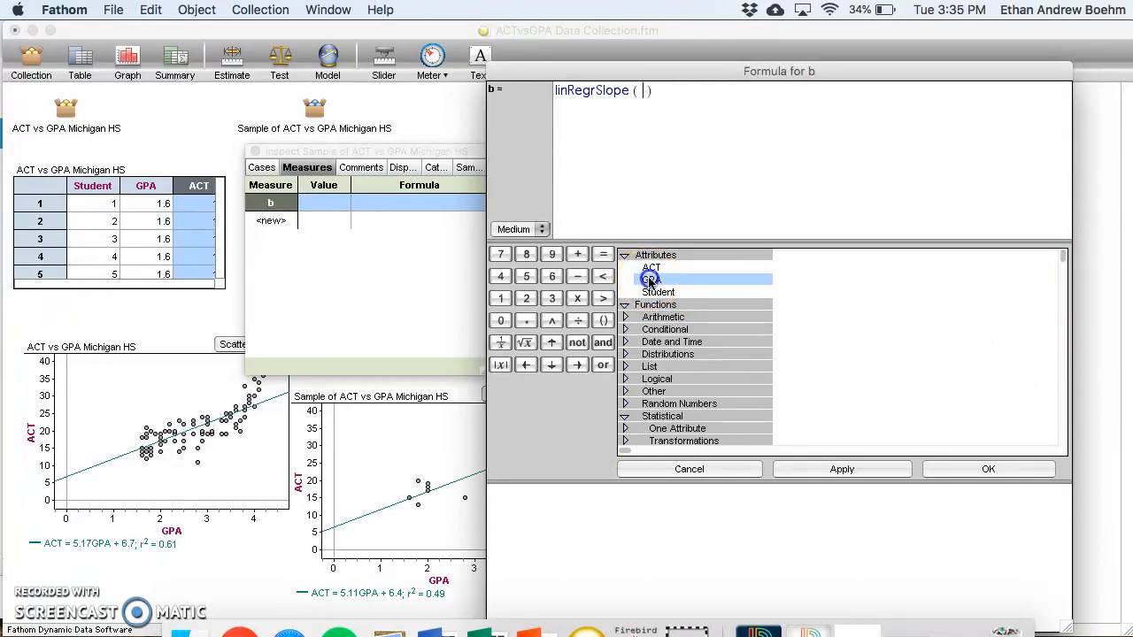
type(",")
double_click(651, 269)
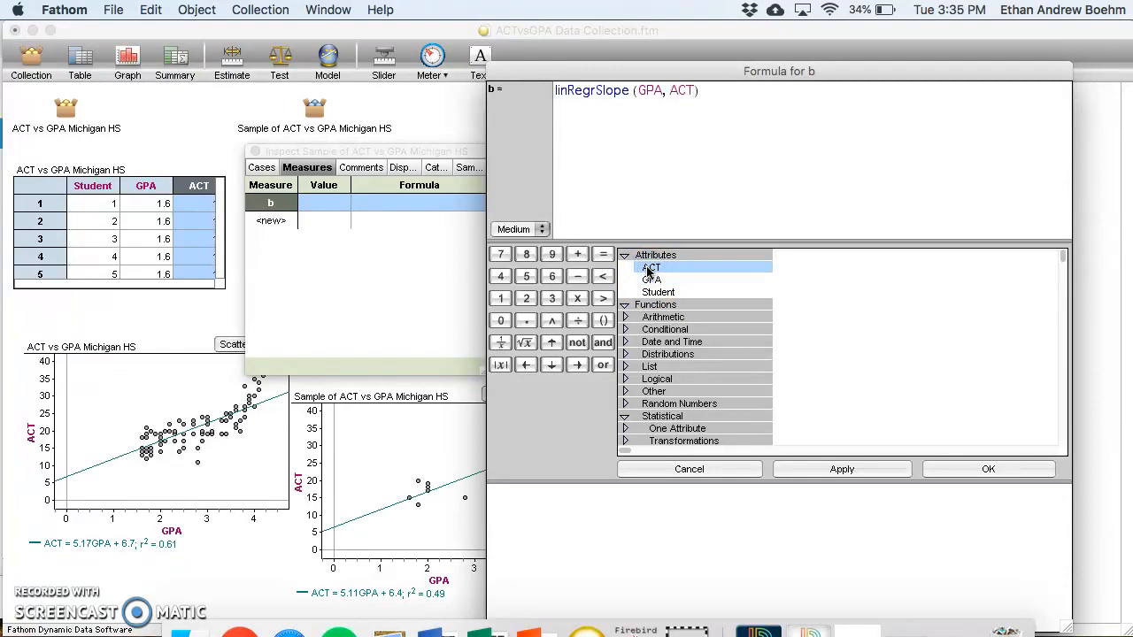
left_click(868, 469)
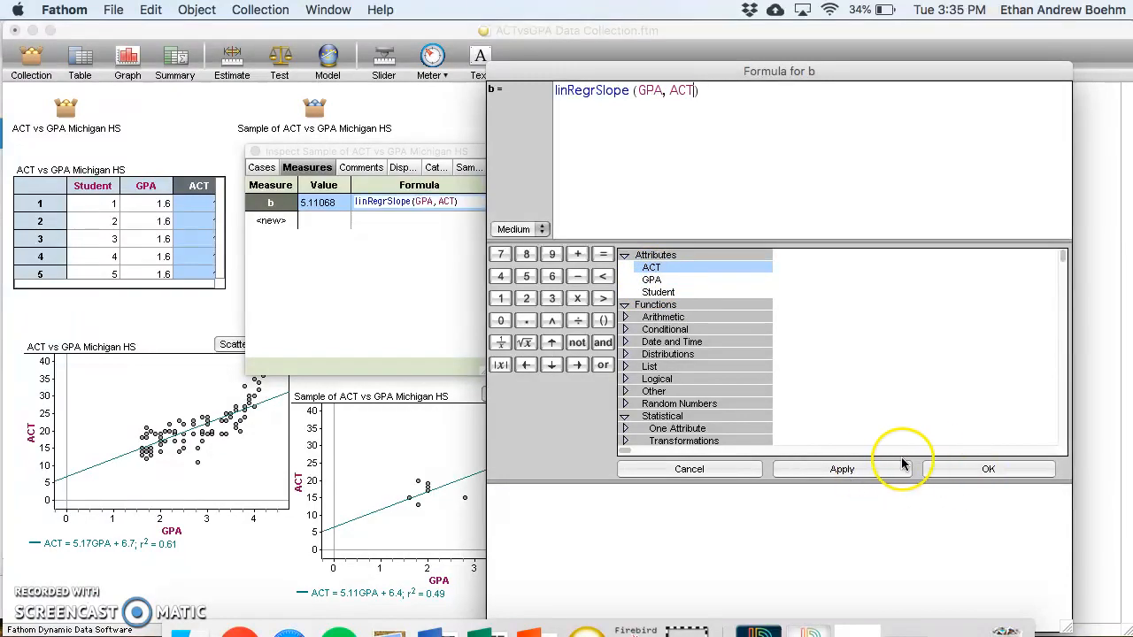
left_click(973, 471)
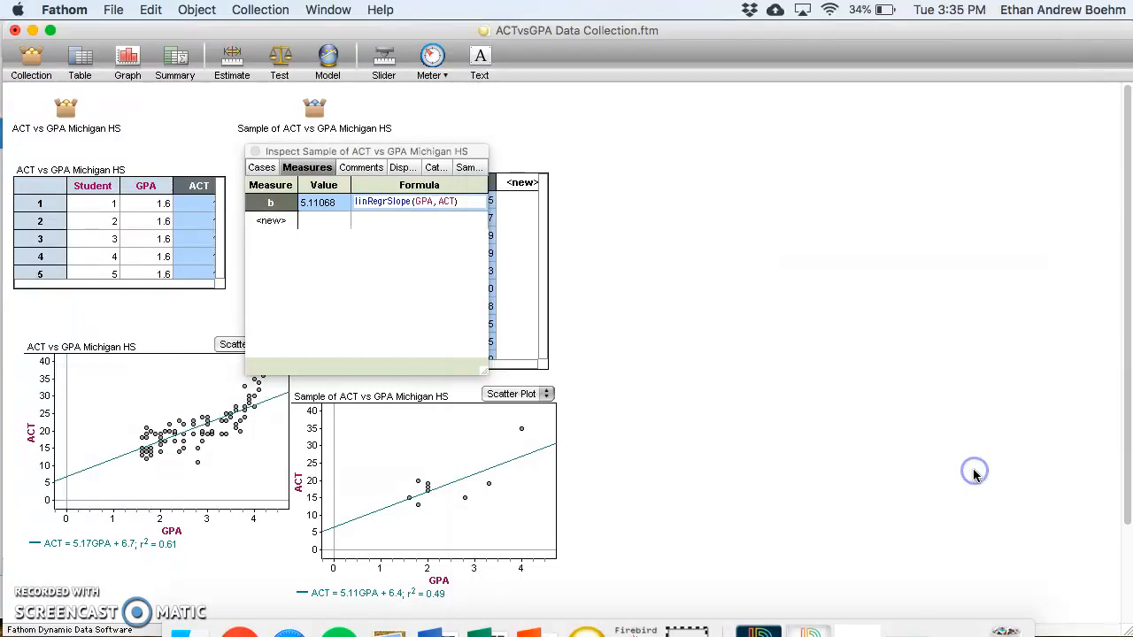
Check the sample collection's sampling settings and close its inspector
left_click(387, 152)
left_click_drag(386, 152, 434, 187)
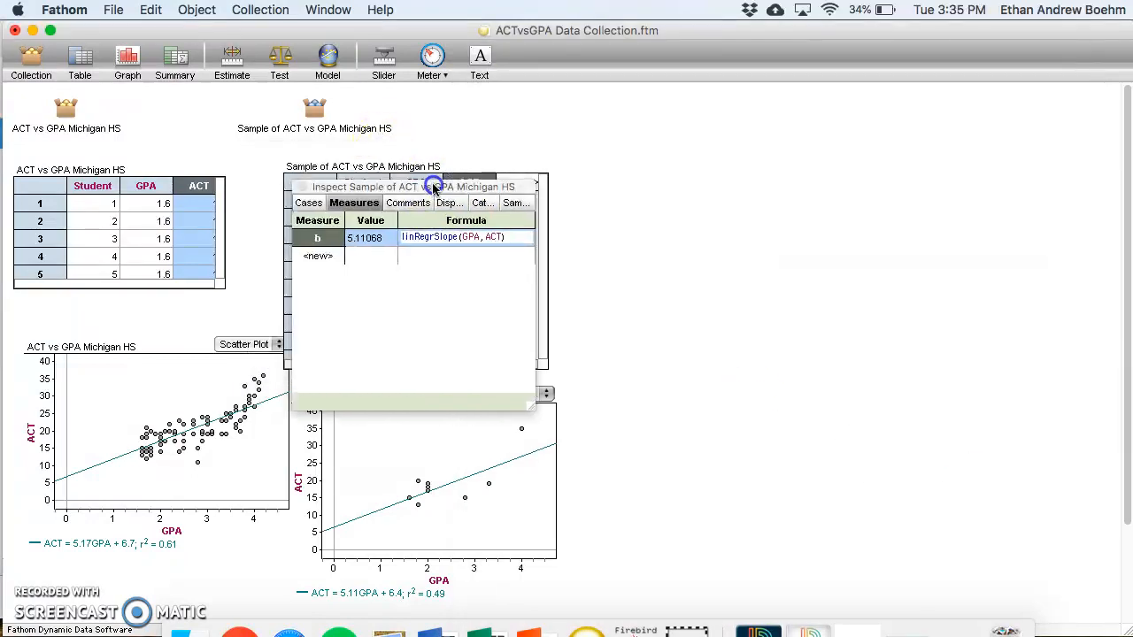
left_click(513, 204)
left_click(302, 188)
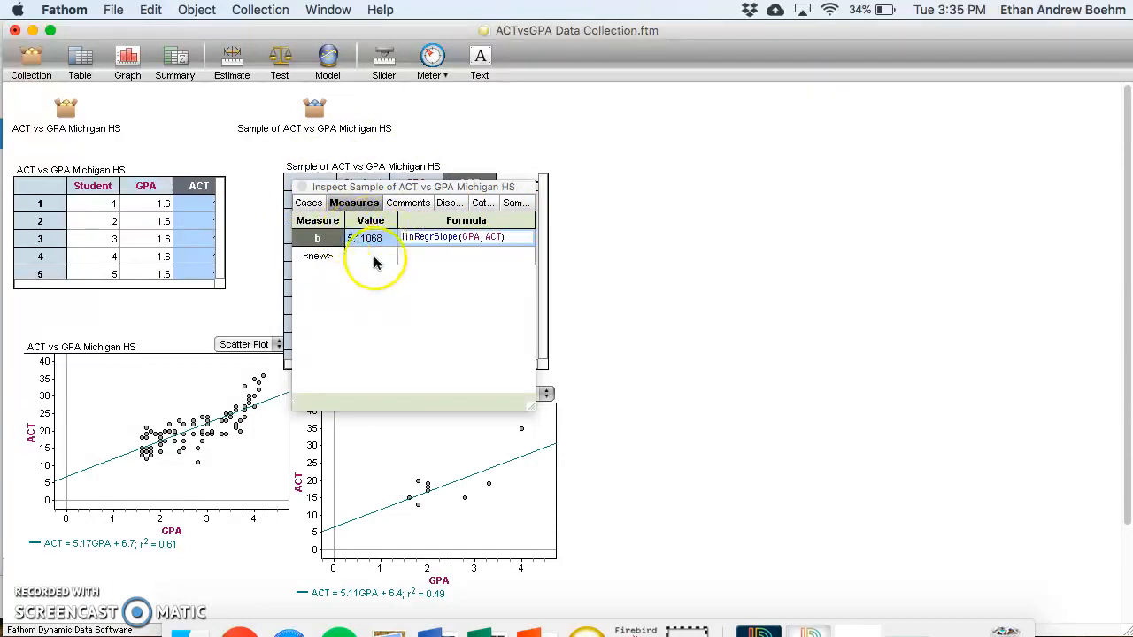
left_click(302, 186)
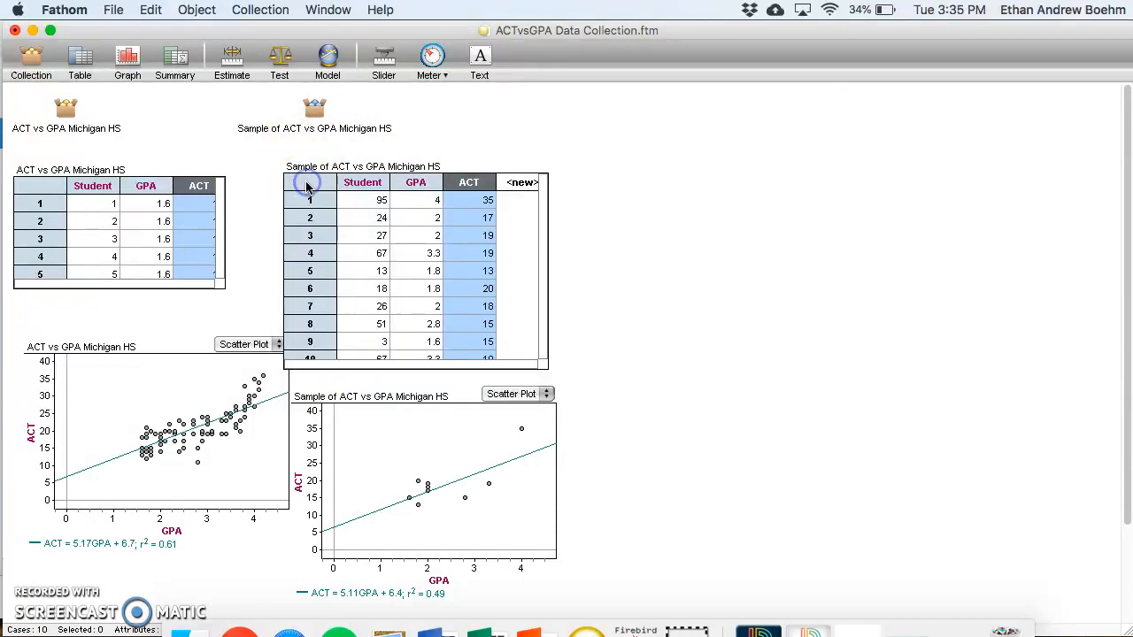
Collect measures from the Sample of ACT vs GPA Michigan HS collection and close the new measures inspector
left_click(314, 108)
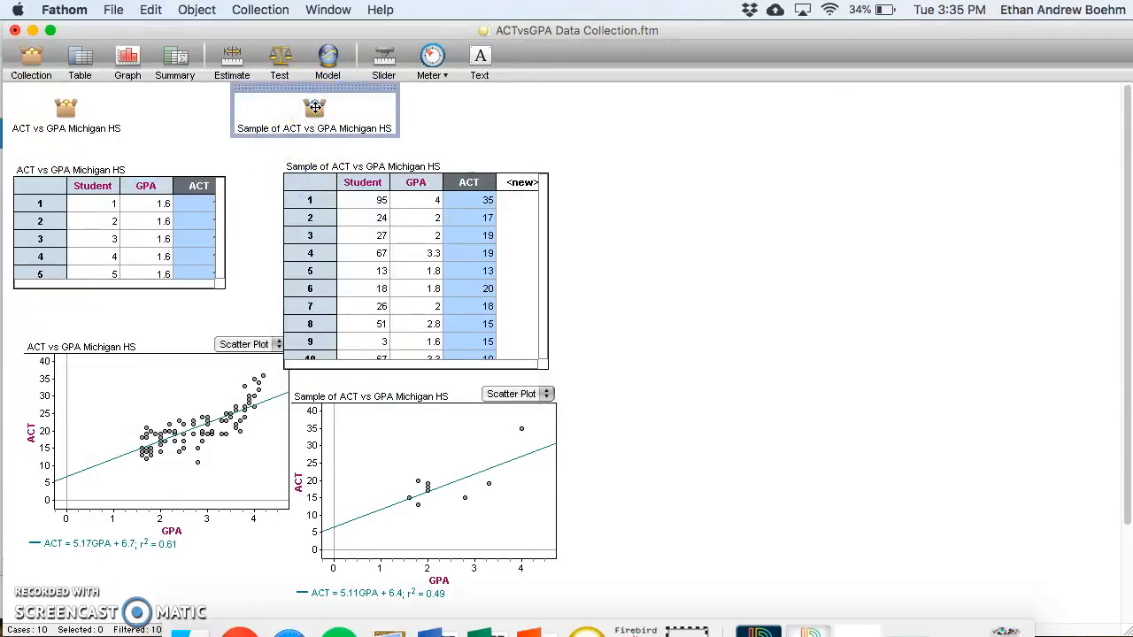
right_click(314, 107)
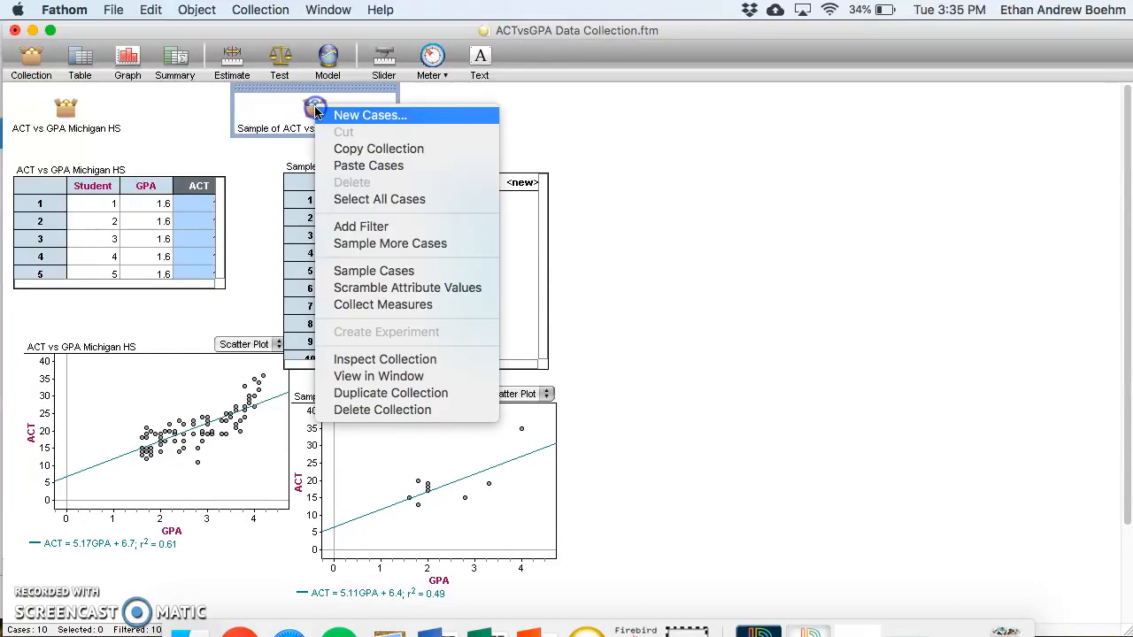
left_click(356, 306)
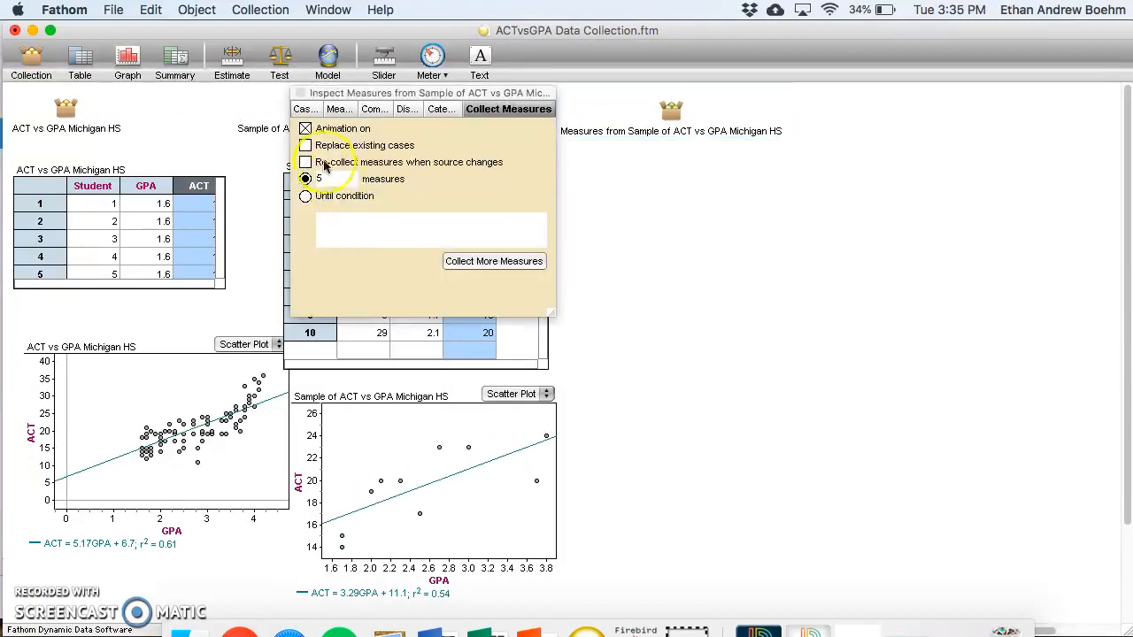
left_click(300, 93)
Set the sample collection to draw 9 cases without replacement and without animation, draw a new sample, and move its inspector aside
double_click(318, 111)
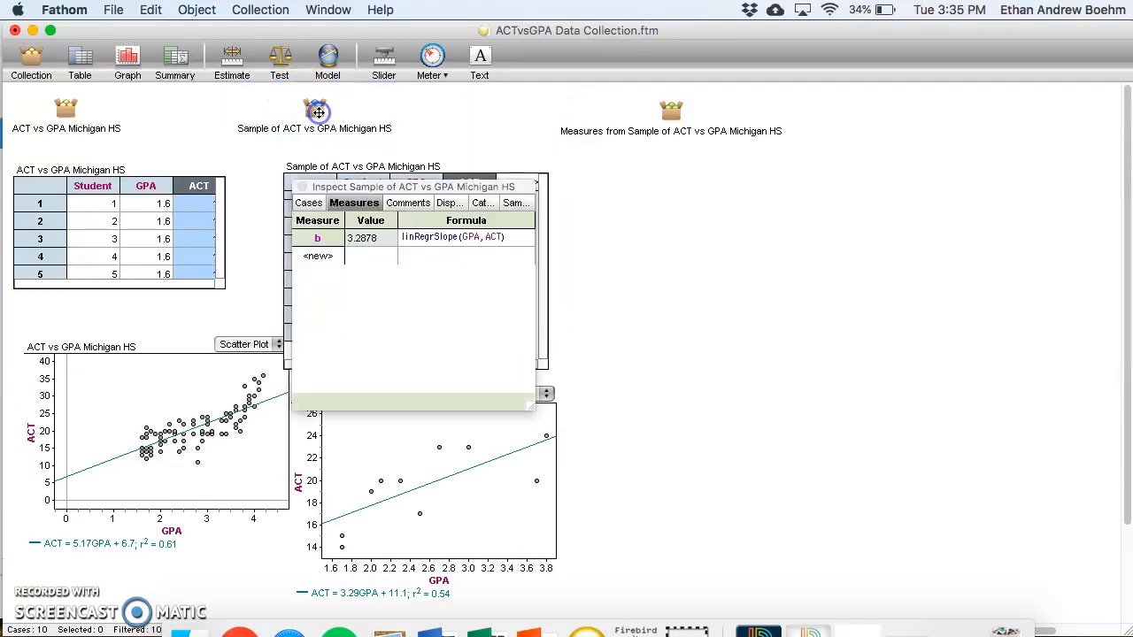
left_click(513, 203)
double_click(325, 274)
key("BackSpace")
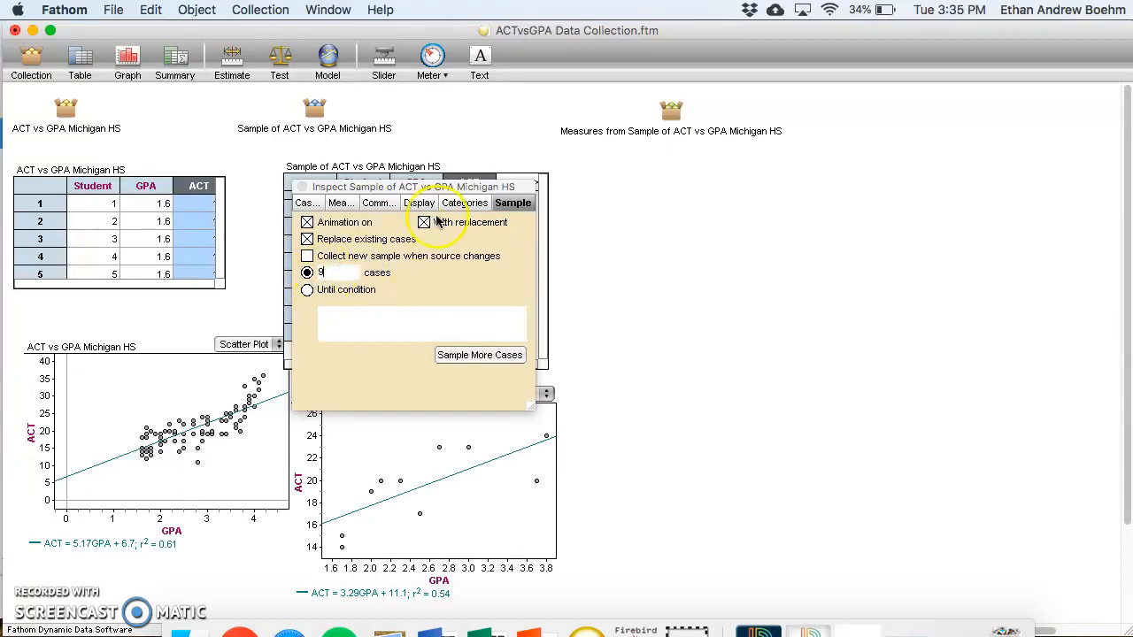
left_click(308, 223)
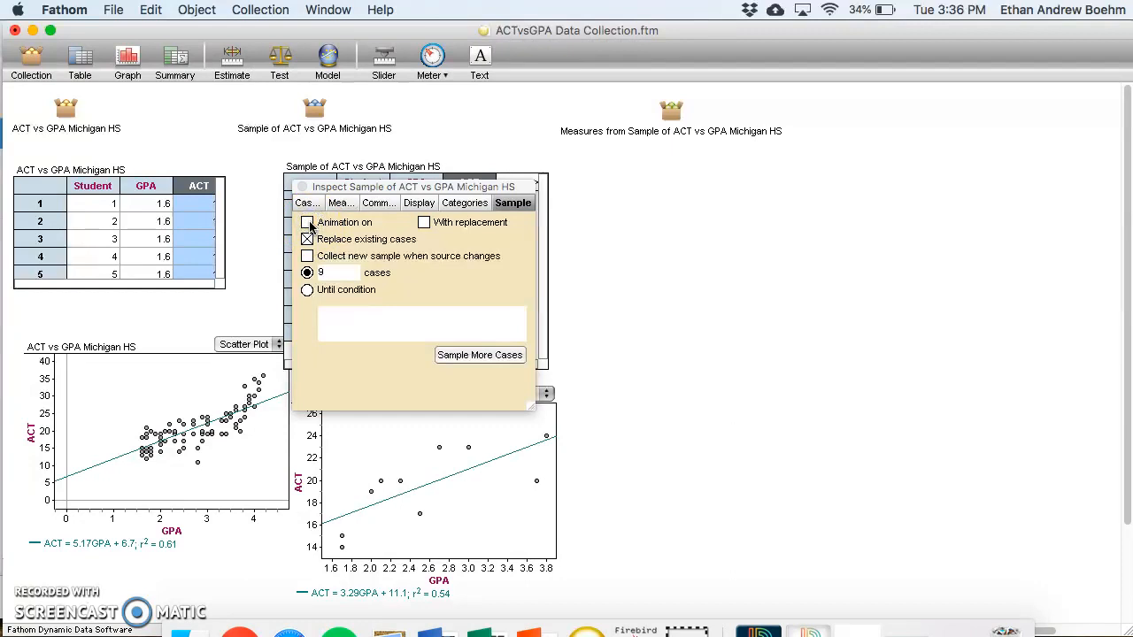
left_click(307, 240)
left_click(465, 356)
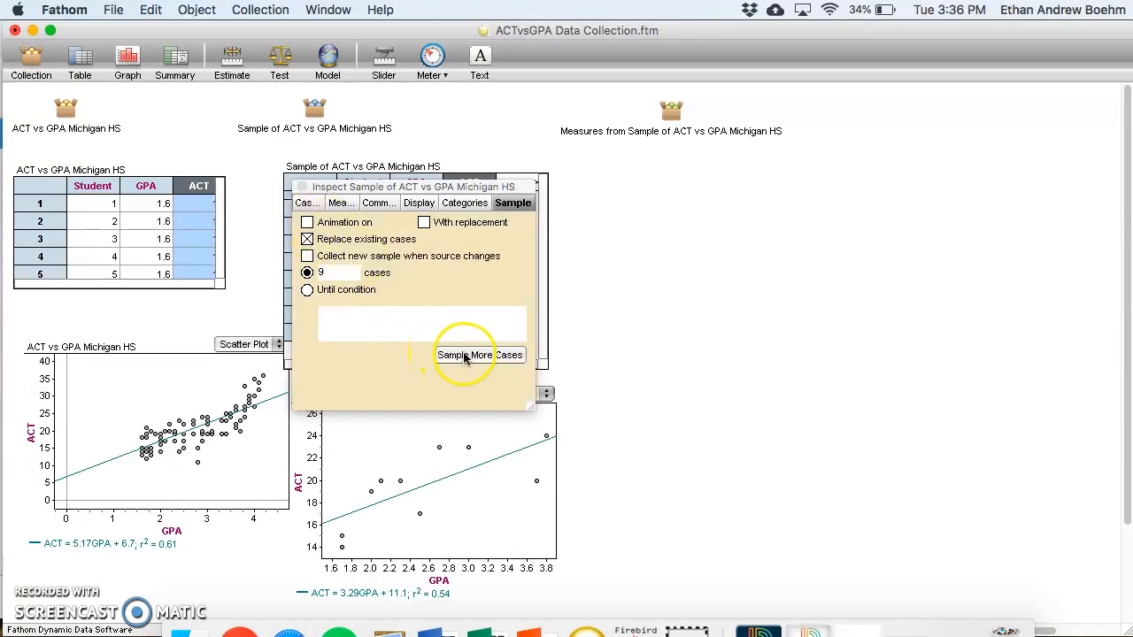
left_click_drag(458, 189, 224, 99)
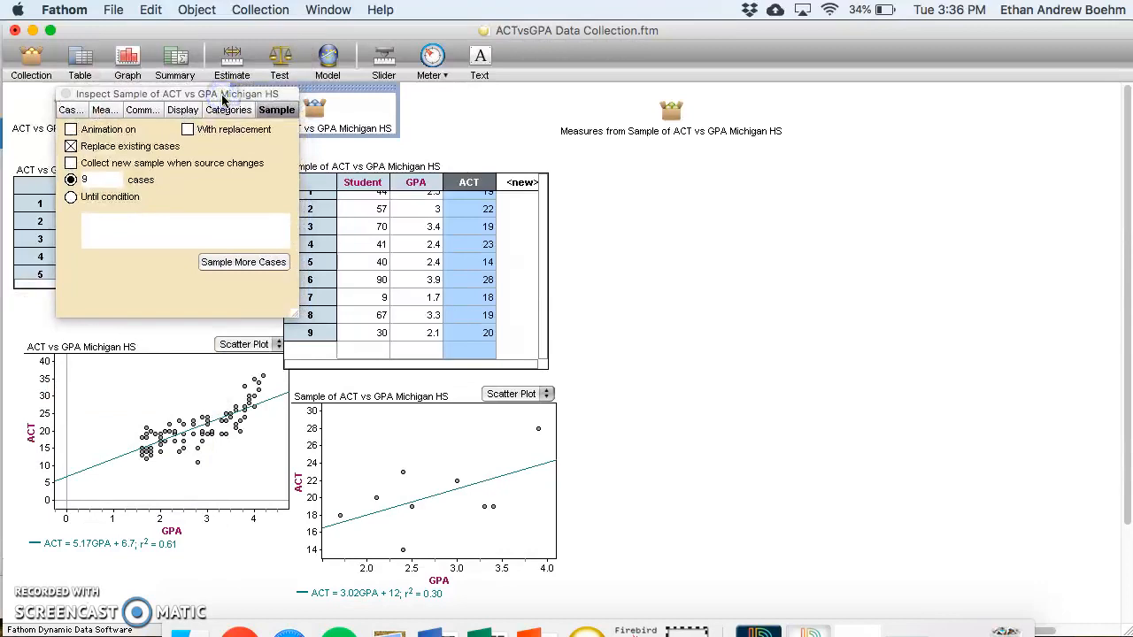
Delete the Measures from Sample of ACT vs GPA Michigan HS collection and close the sample inspector
left_click(673, 116)
key("Delete")
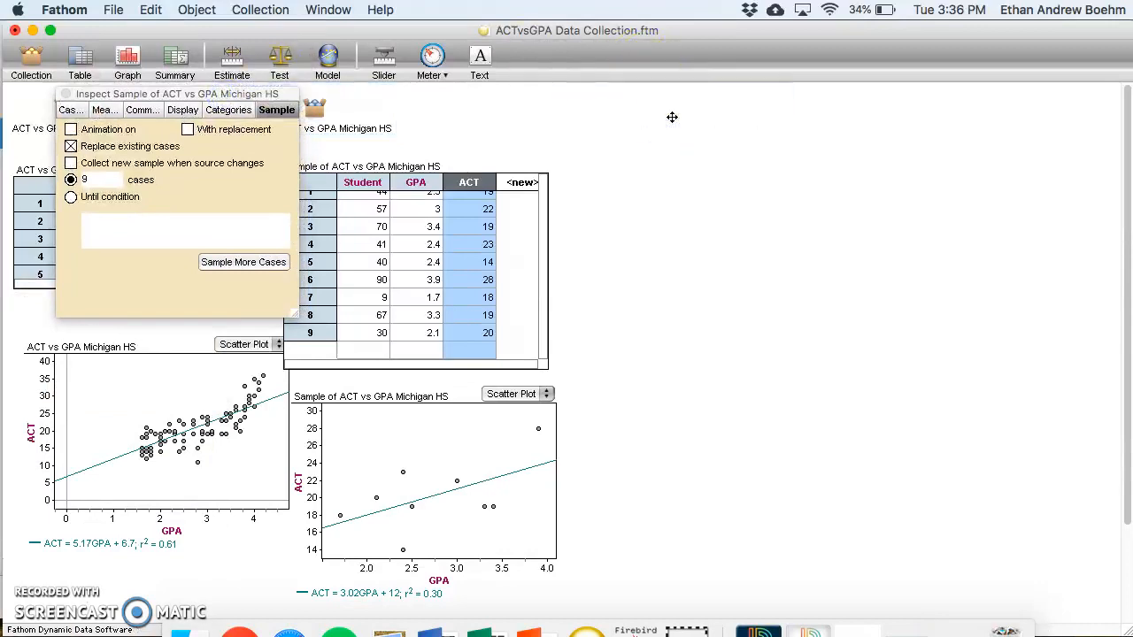
left_click(67, 94)
Collect measures again from the Sample of ACT vs GPA Michigan HS collection and show them in a table below the new collection
left_click(314, 111)
right_click(316, 114)
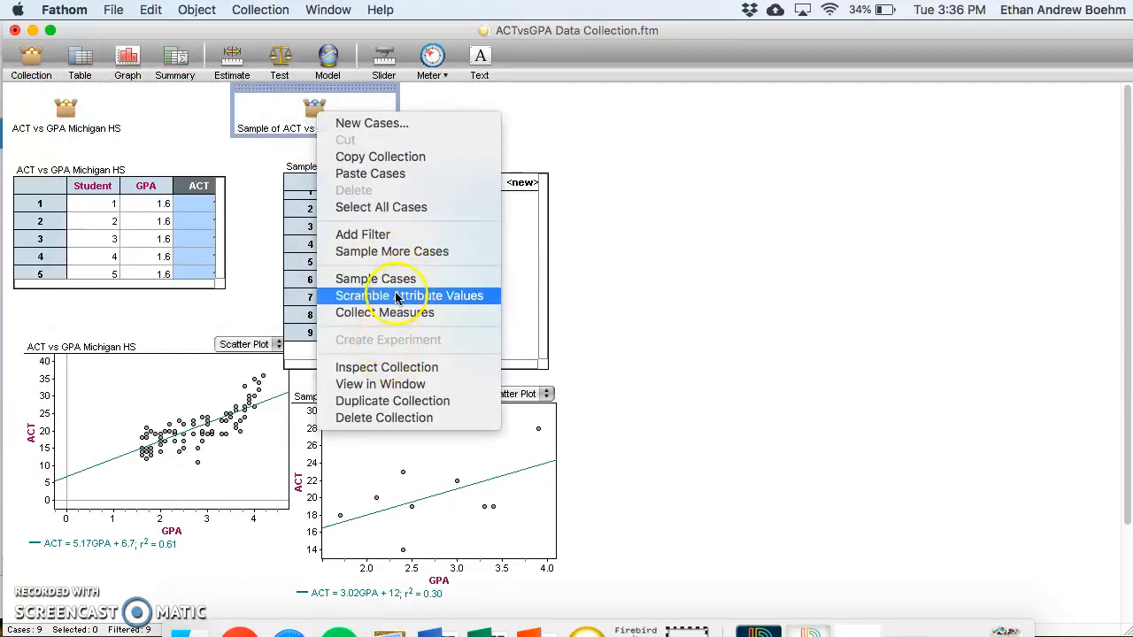
left_click(533, 117)
right_click(311, 117)
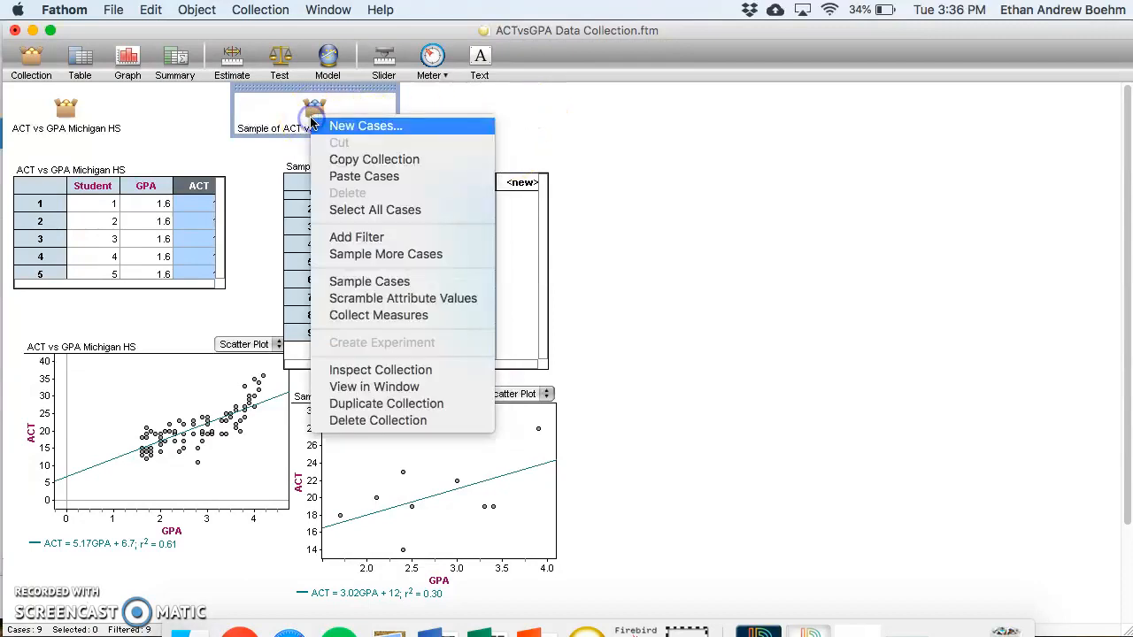
left_click(369, 315)
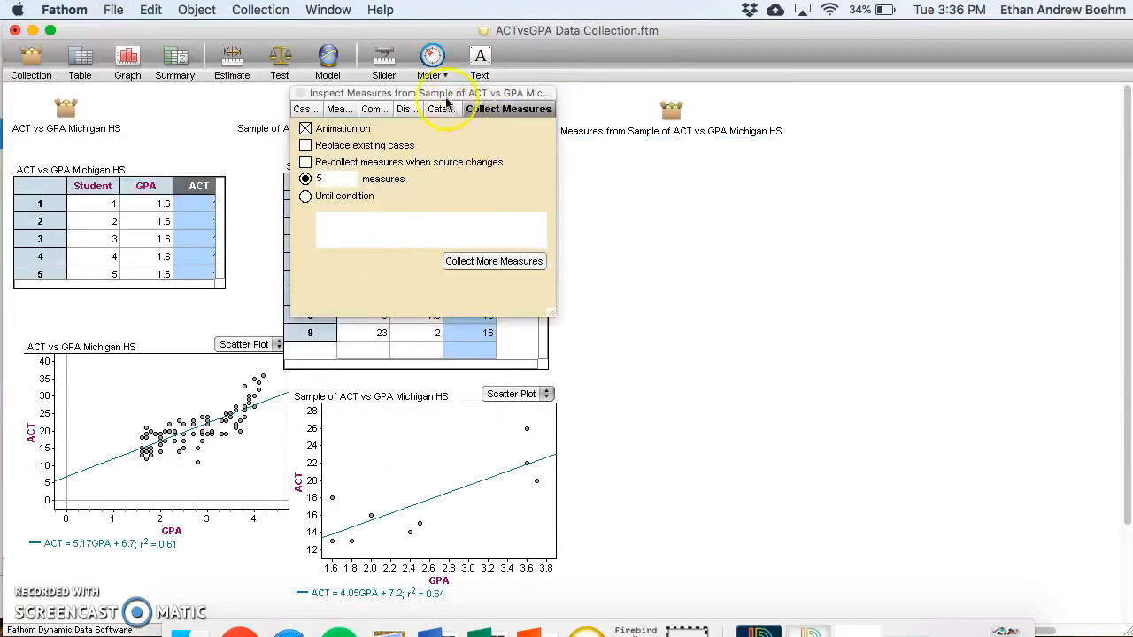
left_click(660, 121)
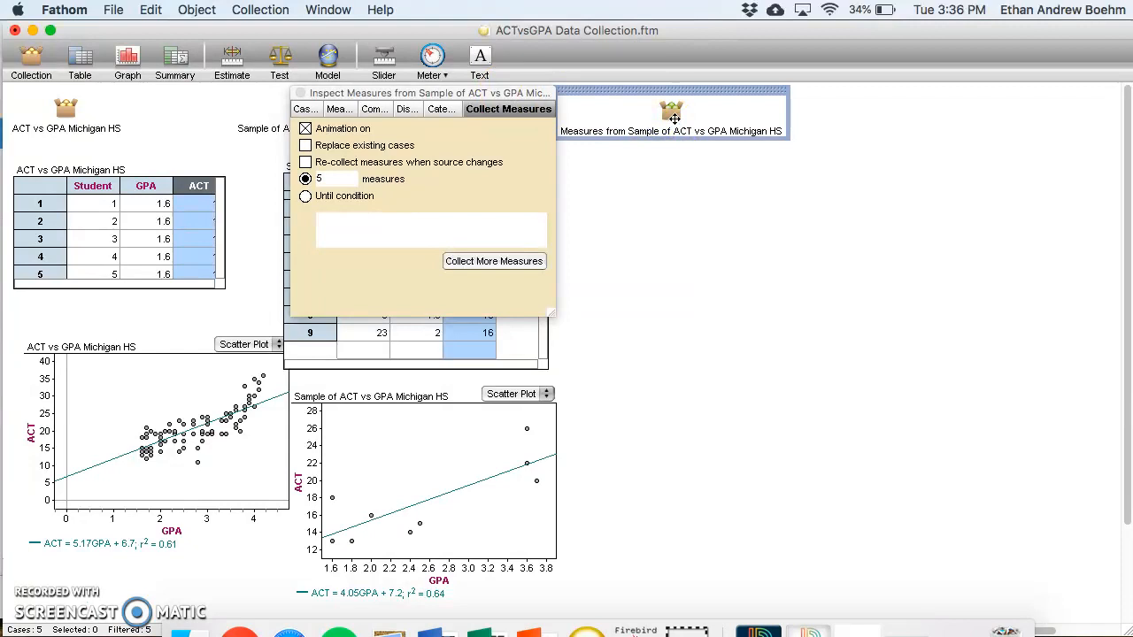
left_click_drag(80, 55, 568, 158)
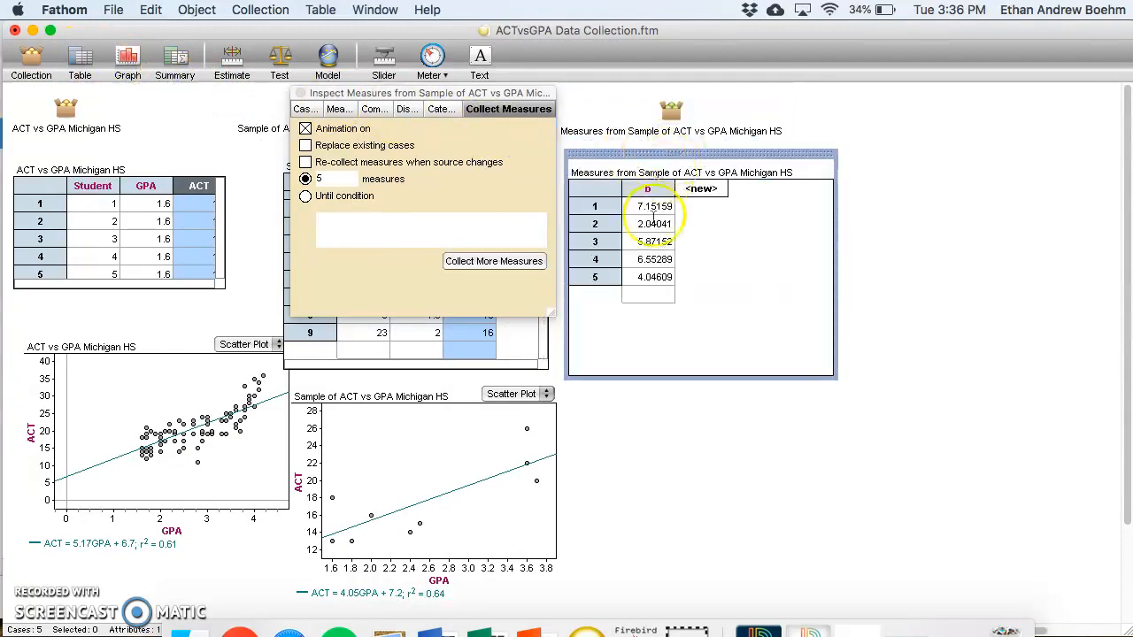
Create a dot plot of the collected slopes b below the measures table
left_click(672, 108)
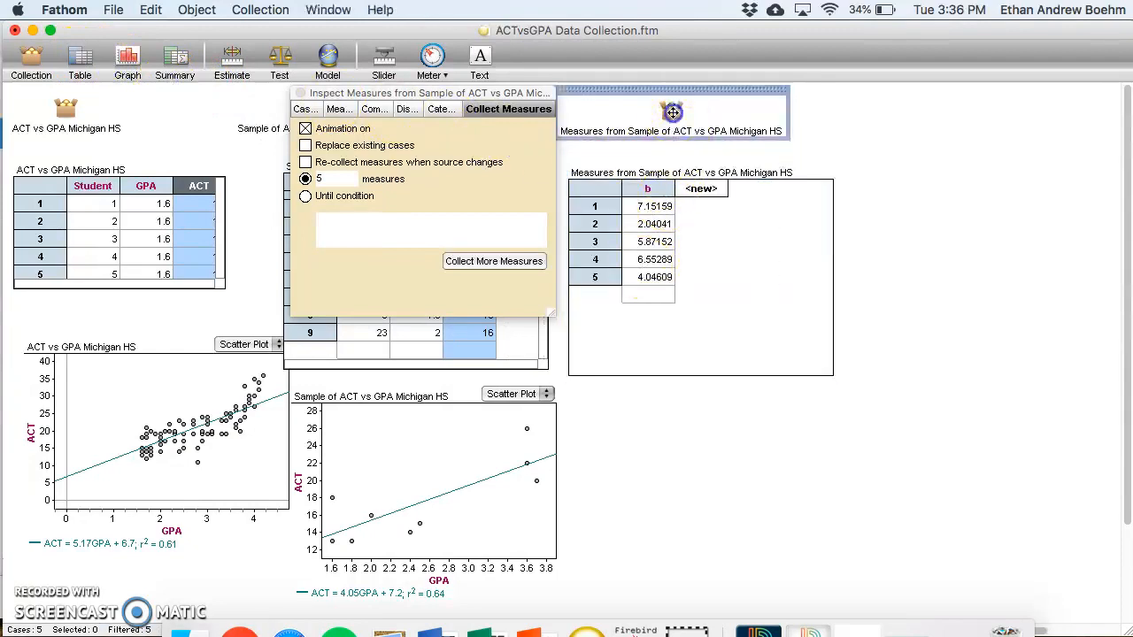
left_click_drag(128, 55, 506, 379)
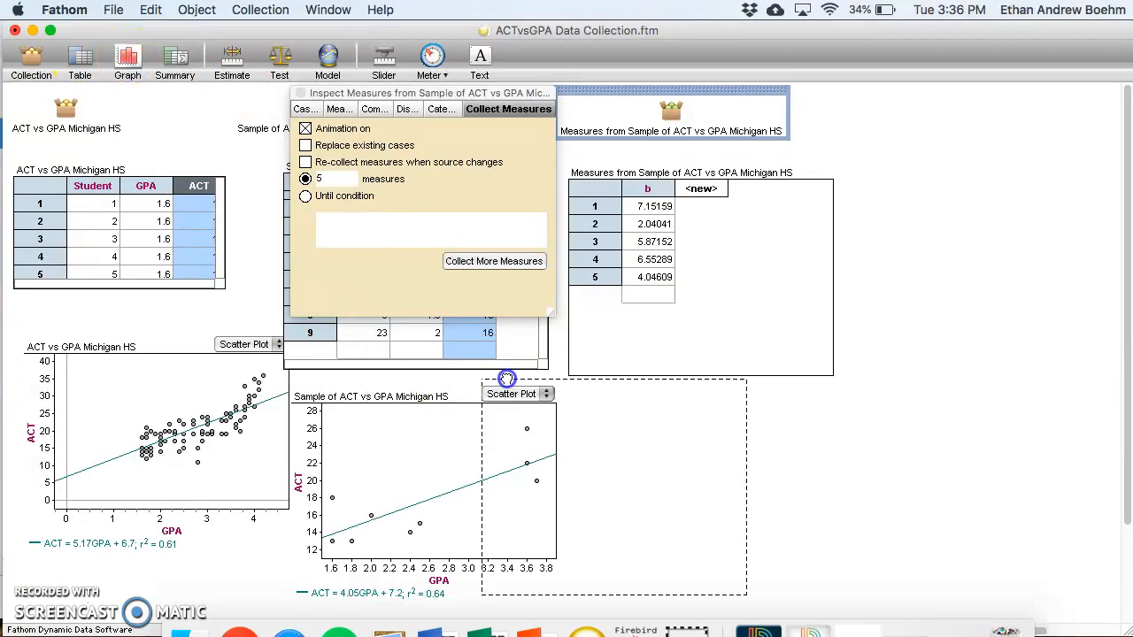
left_click_drag(593, 387, 593, 388)
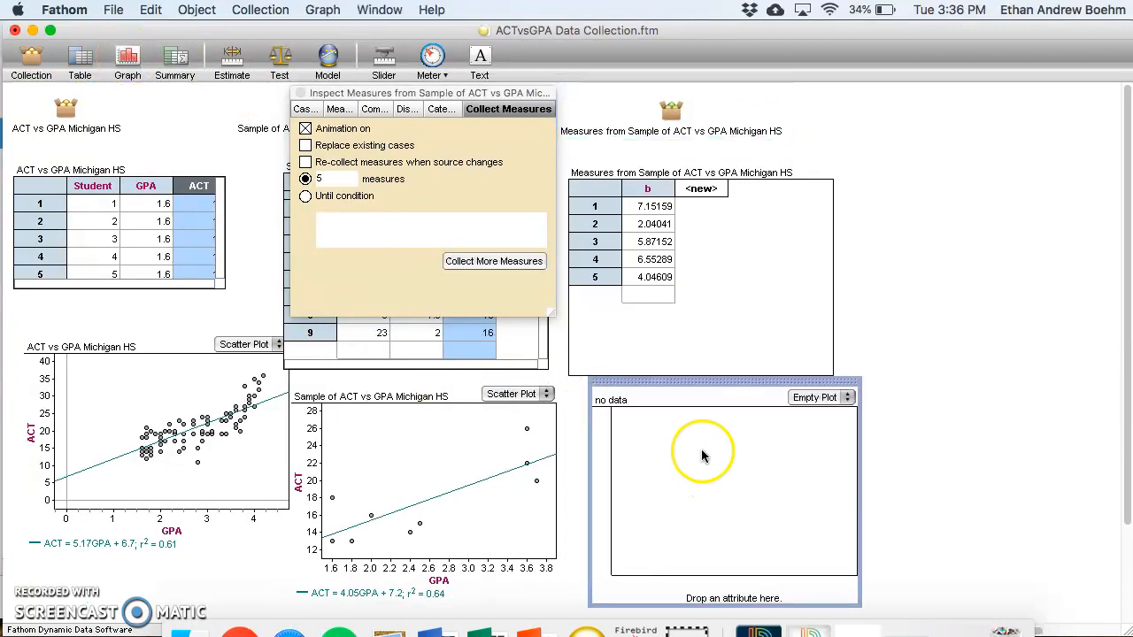
left_click_drag(647, 186, 726, 597)
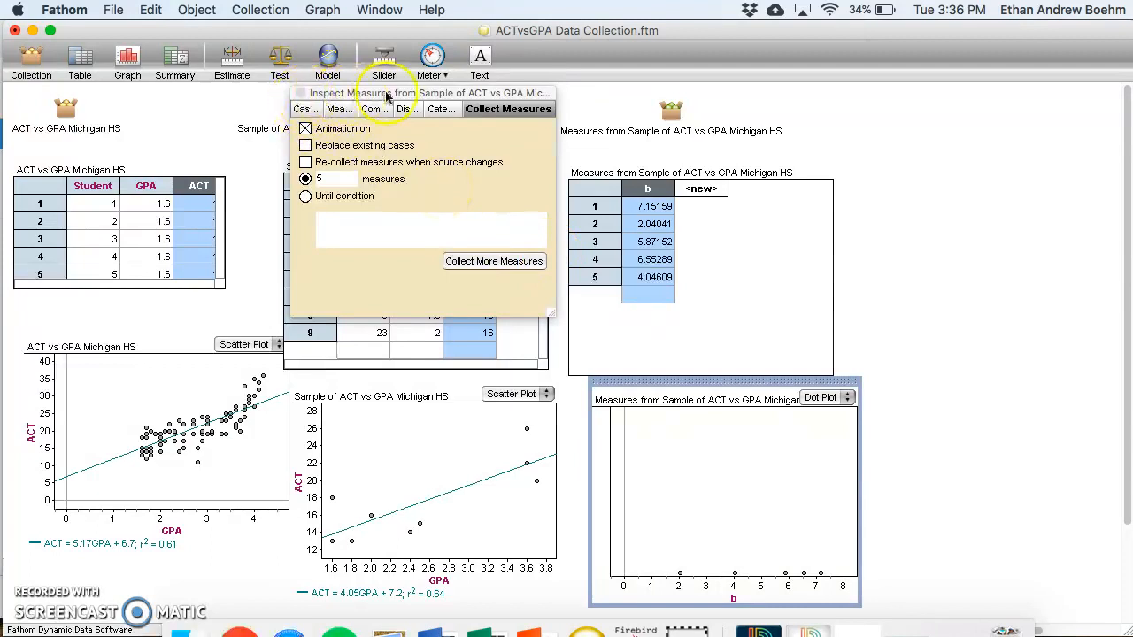
Collect 100 measures with animation off and existing cases replaced
left_click_drag(387, 96, 623, 145)
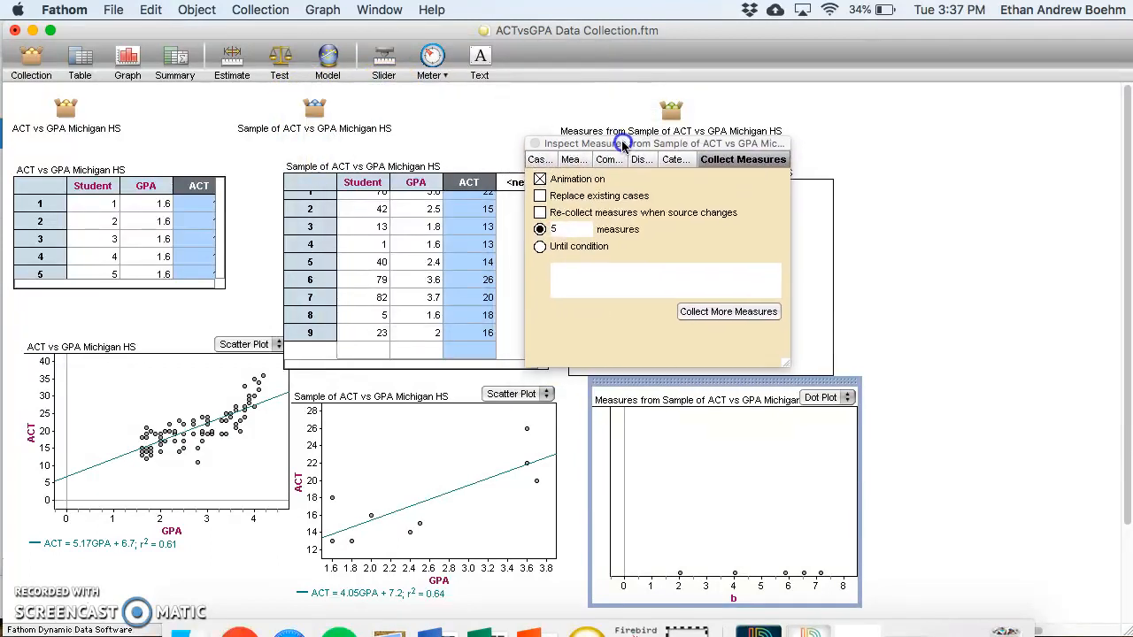
double_click(580, 227)
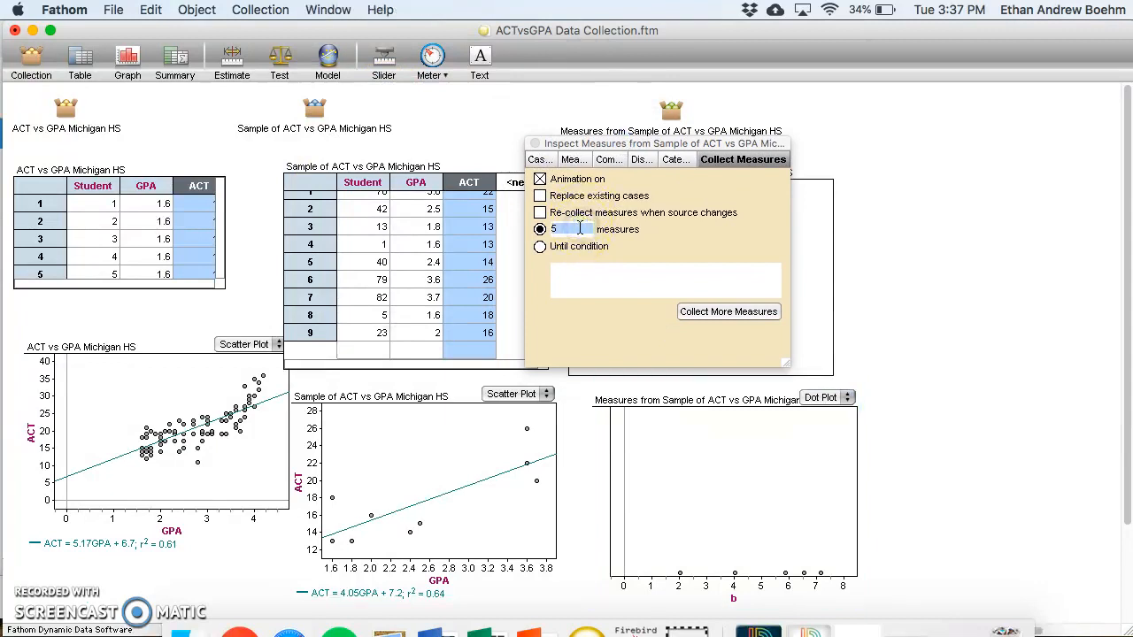
left_click(540, 178)
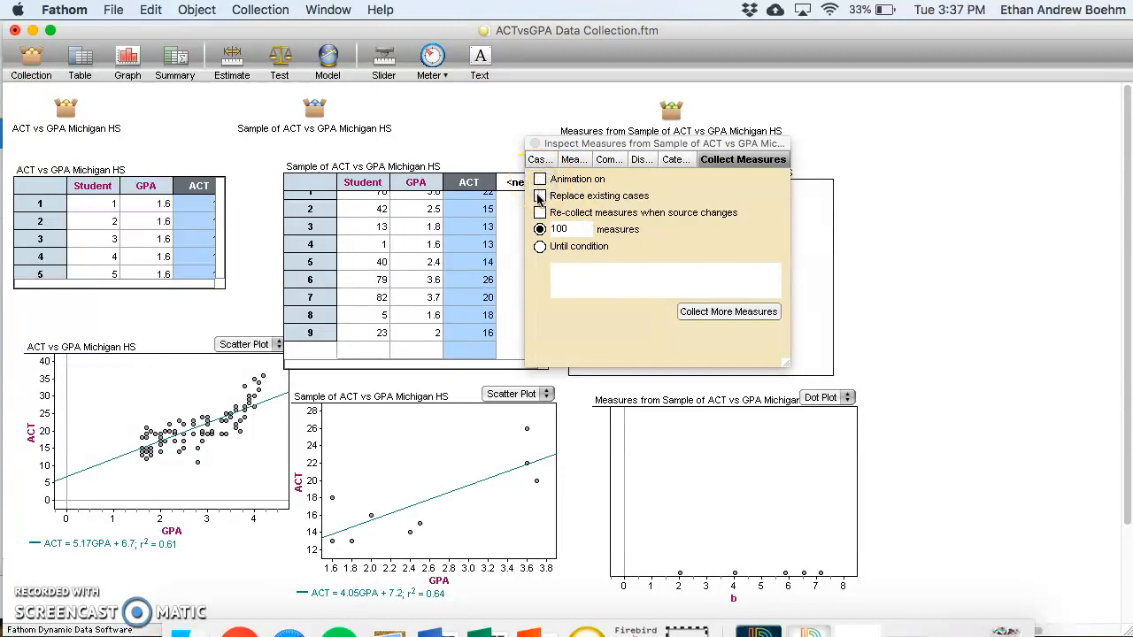
left_click(731, 311)
left_click(731, 311)
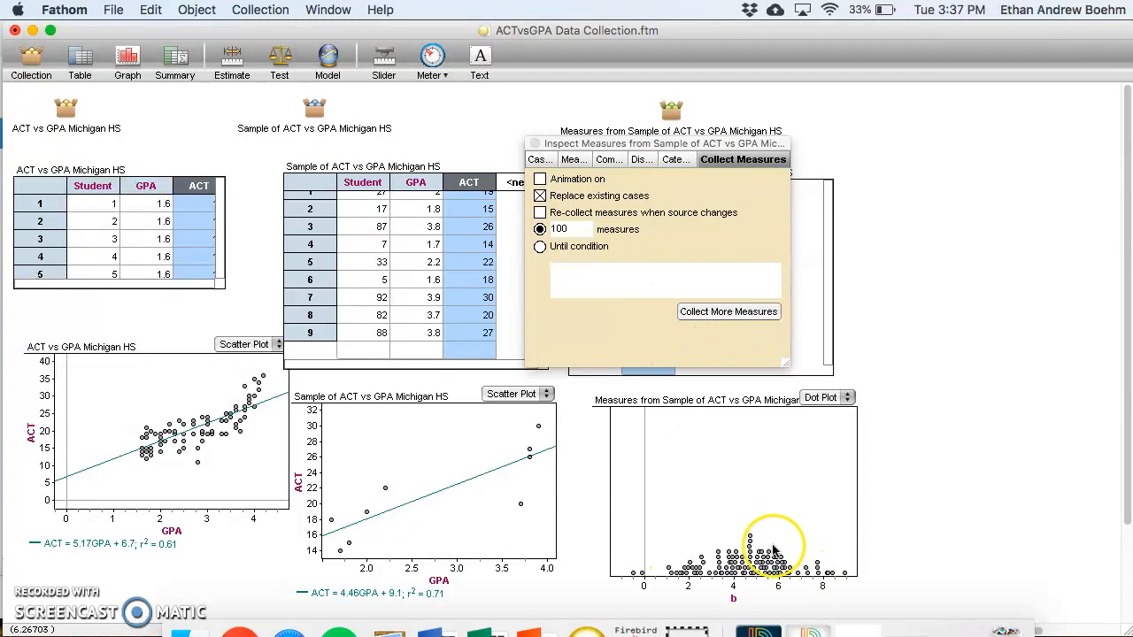
right_click(751, 504)
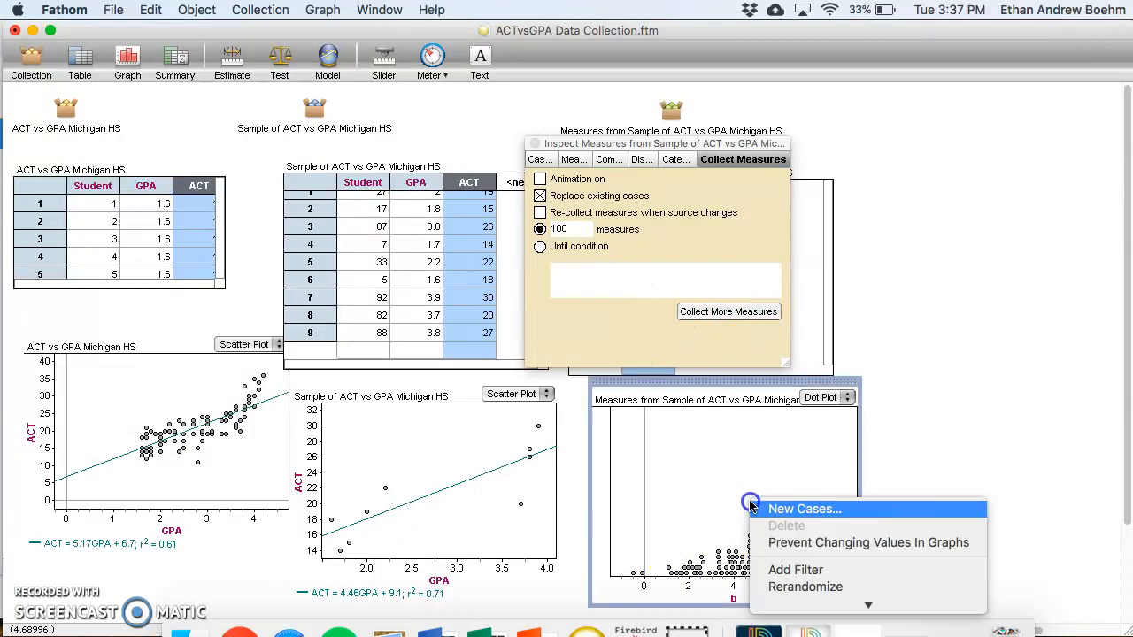
left_click(728, 457)
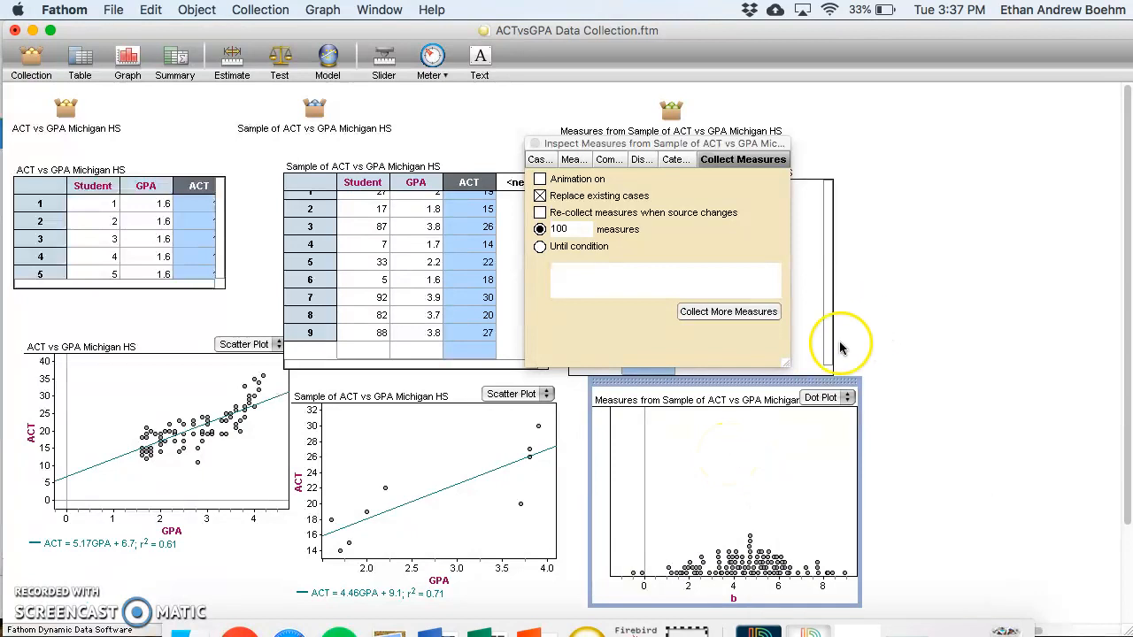
Move the measures inspector off the measures table and create a summary table showing the mean of b
left_click_drag(641, 168, 415, 322)
left_click_drag(177, 55, 884, 172)
left_click_drag(647, 188, 1000, 190)
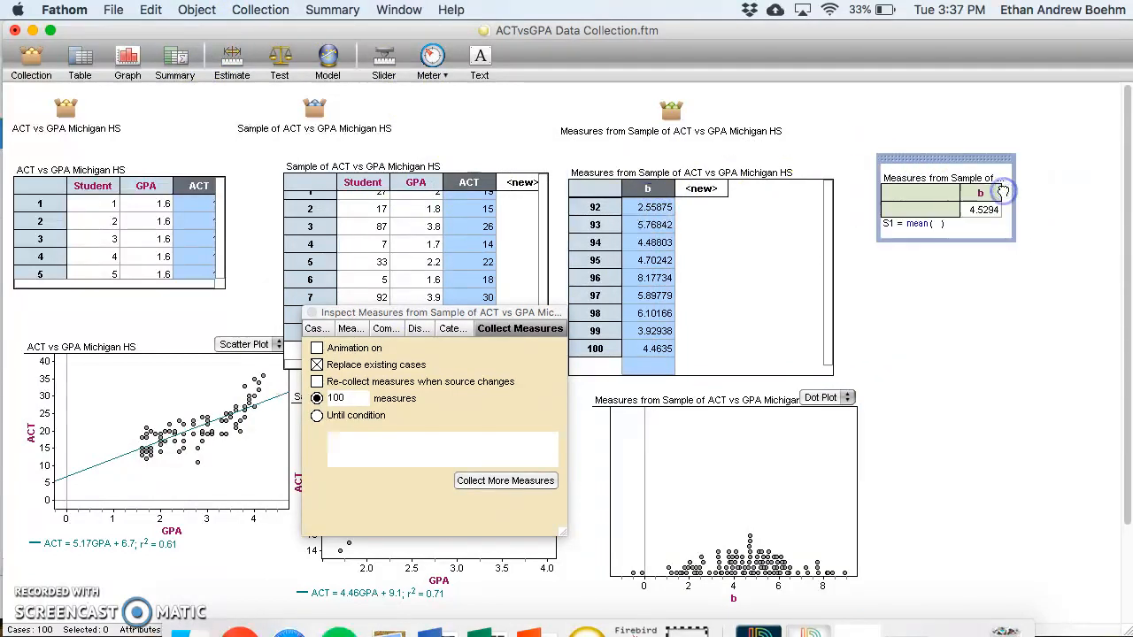
Try adding the basic statistics to the summary table of b, and undo the addition
right_click(958, 234)
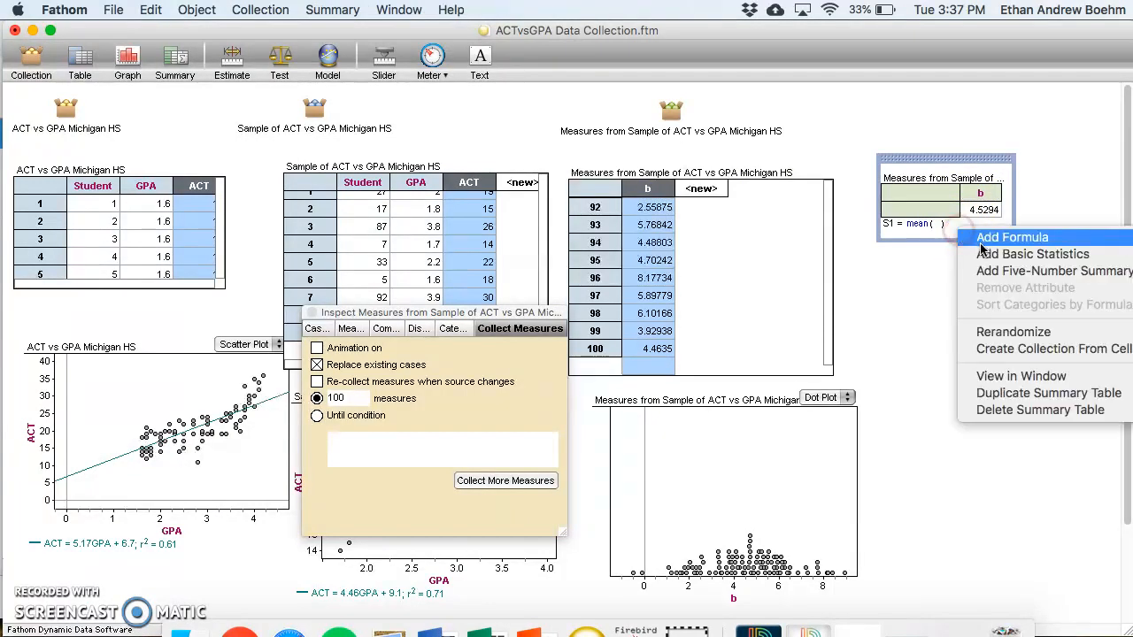
left_click(967, 252)
left_click_drag(1014, 239, 1045, 348)
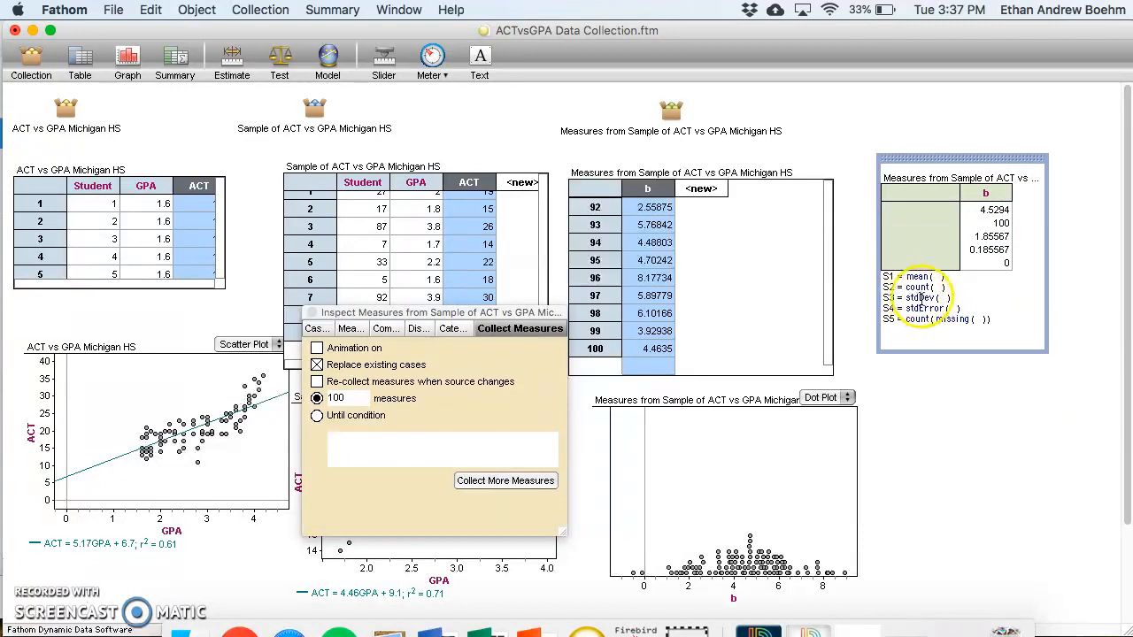
key("super+z")
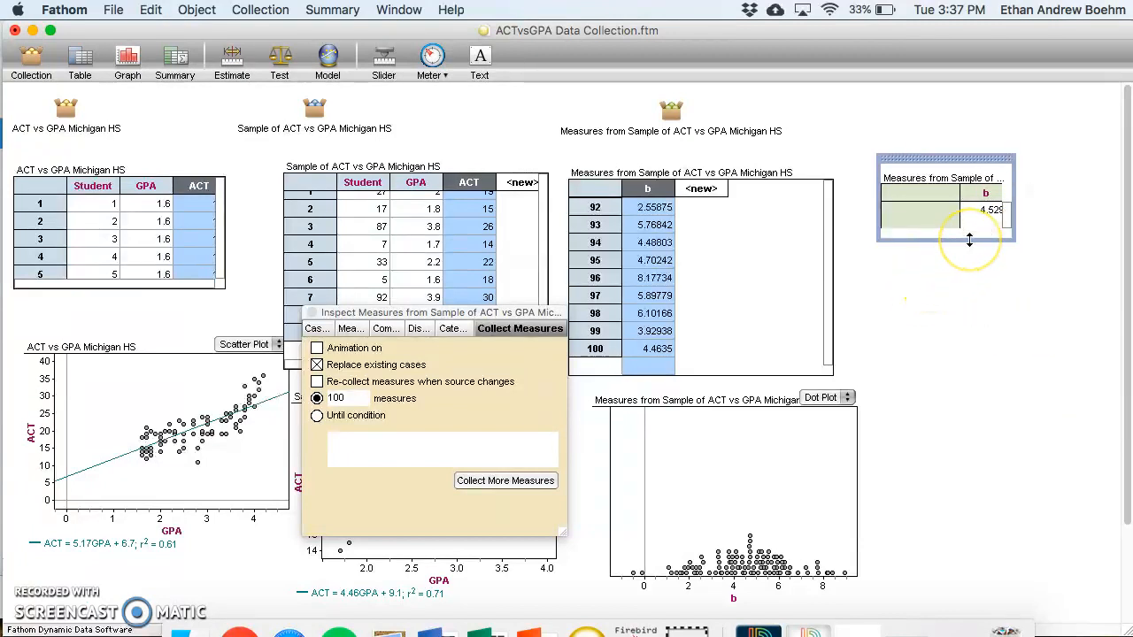
Add the formula s(b) to the summary table and enlarge the table to show both formulas
right_click(981, 229)
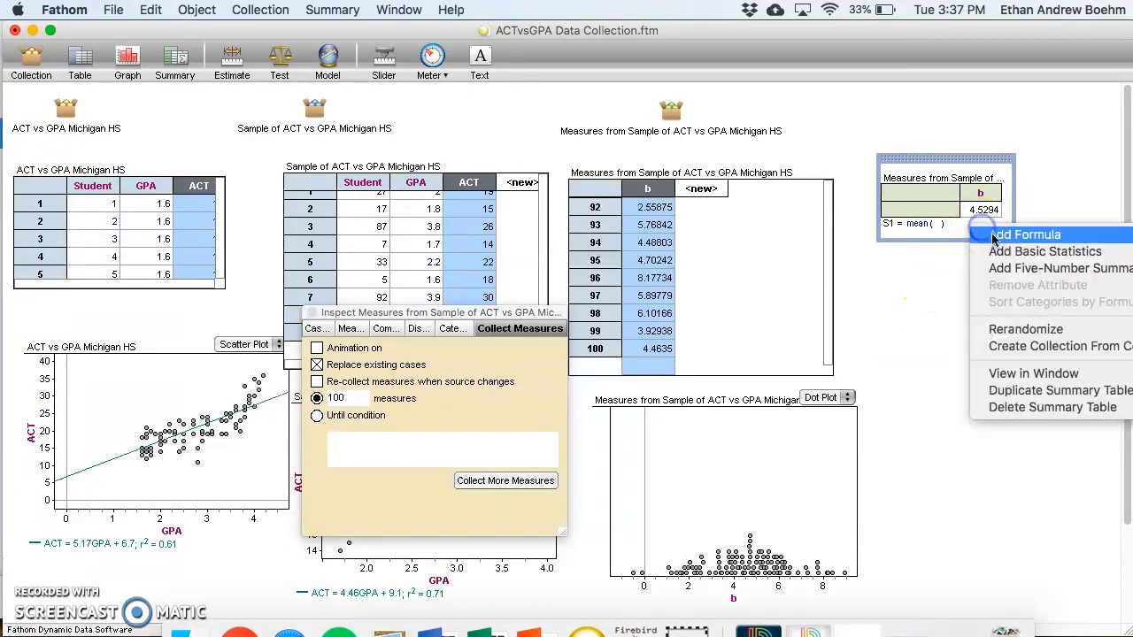
left_click(995, 237)
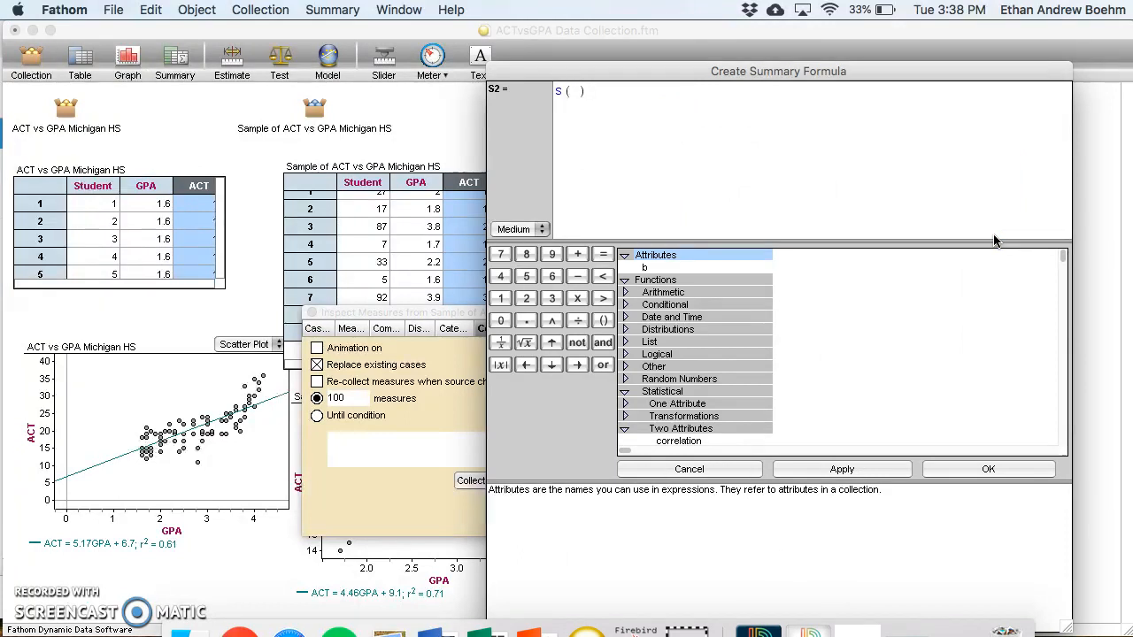
left_click(647, 269)
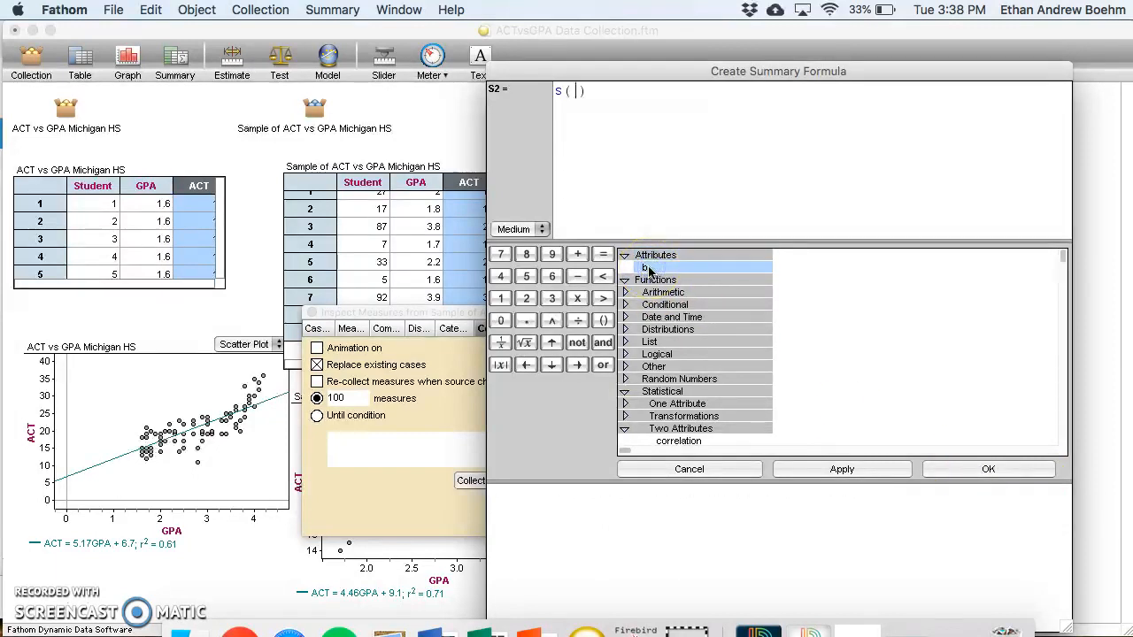
left_click(972, 423)
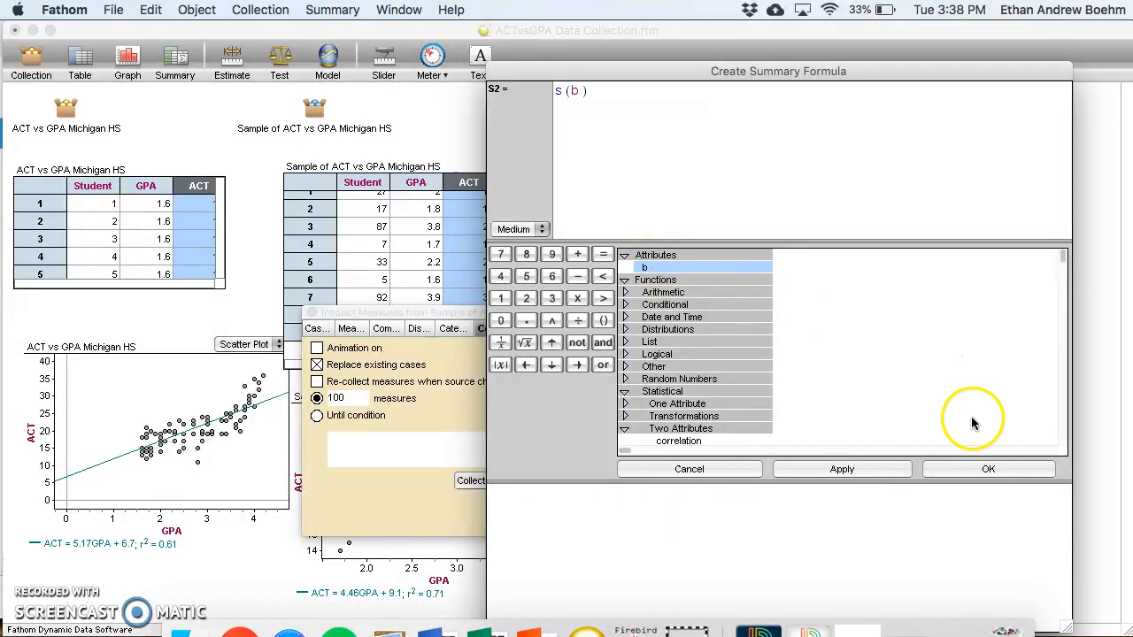
left_click(978, 471)
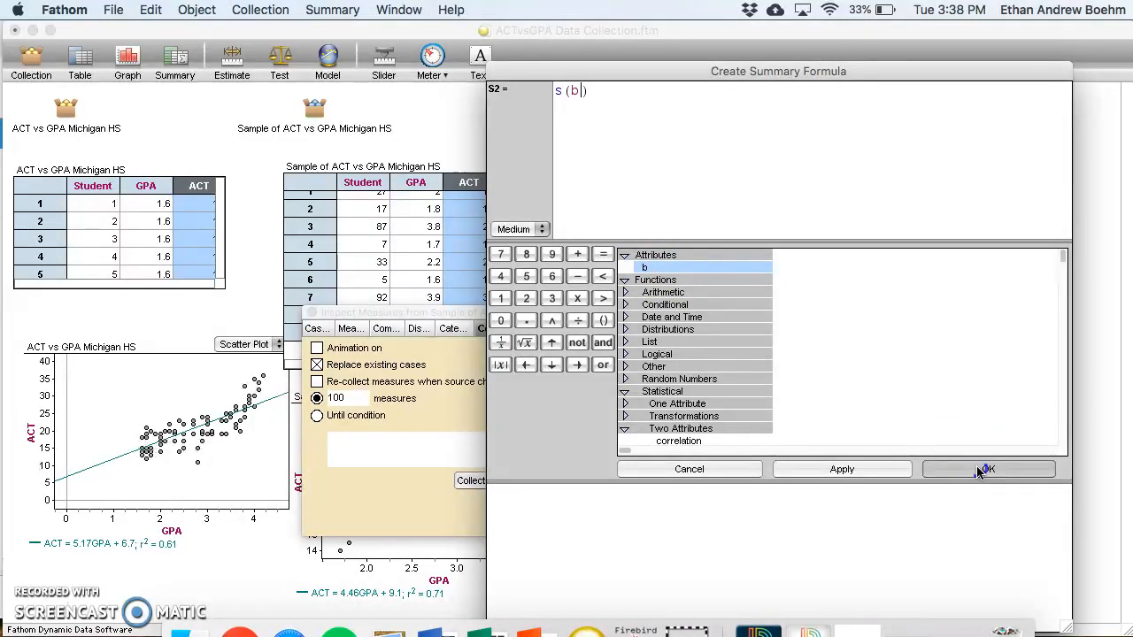
left_click(999, 221)
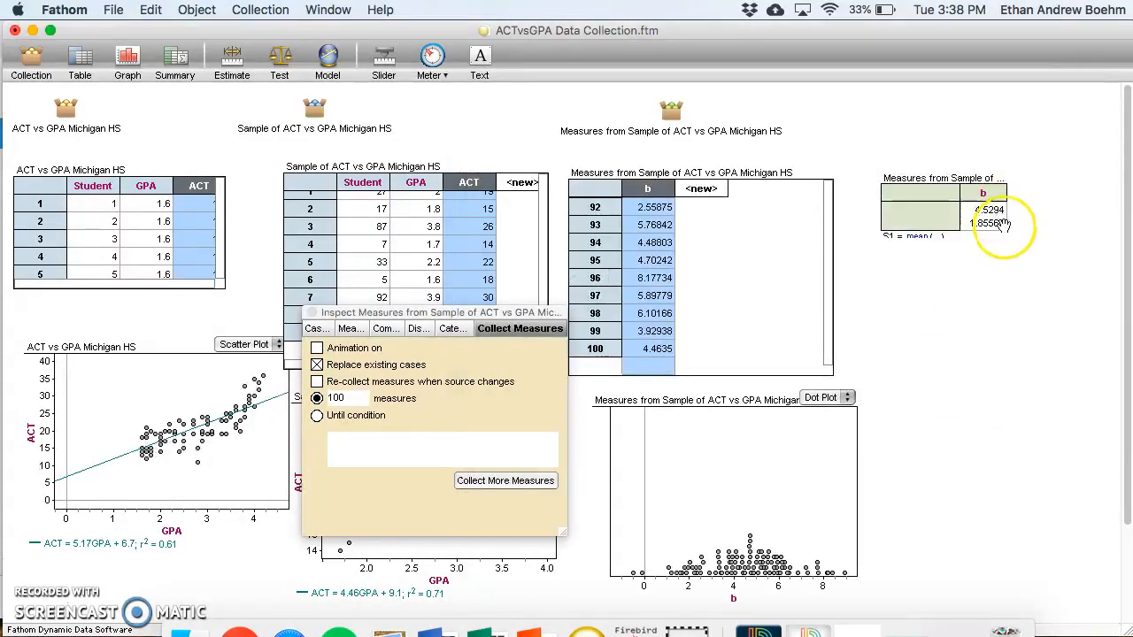
mouse_move(1028, 265)
left_mouse_down()
mouse_move(1027, 286)
mouse_move(1021, 272)
left_mouse_up()
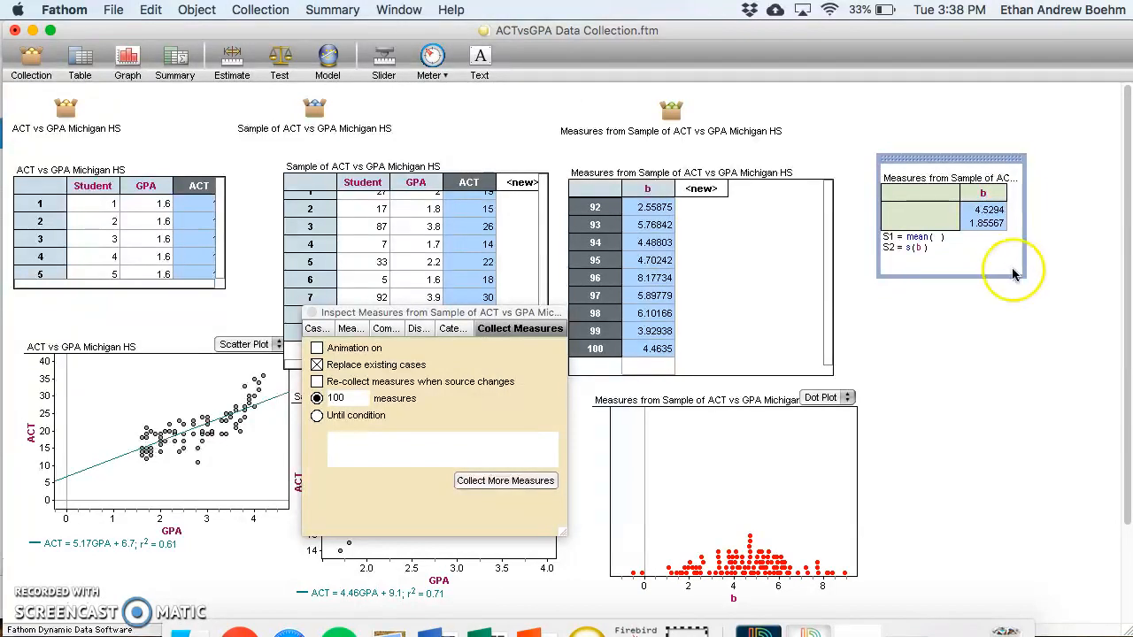
left_click(700, 313)
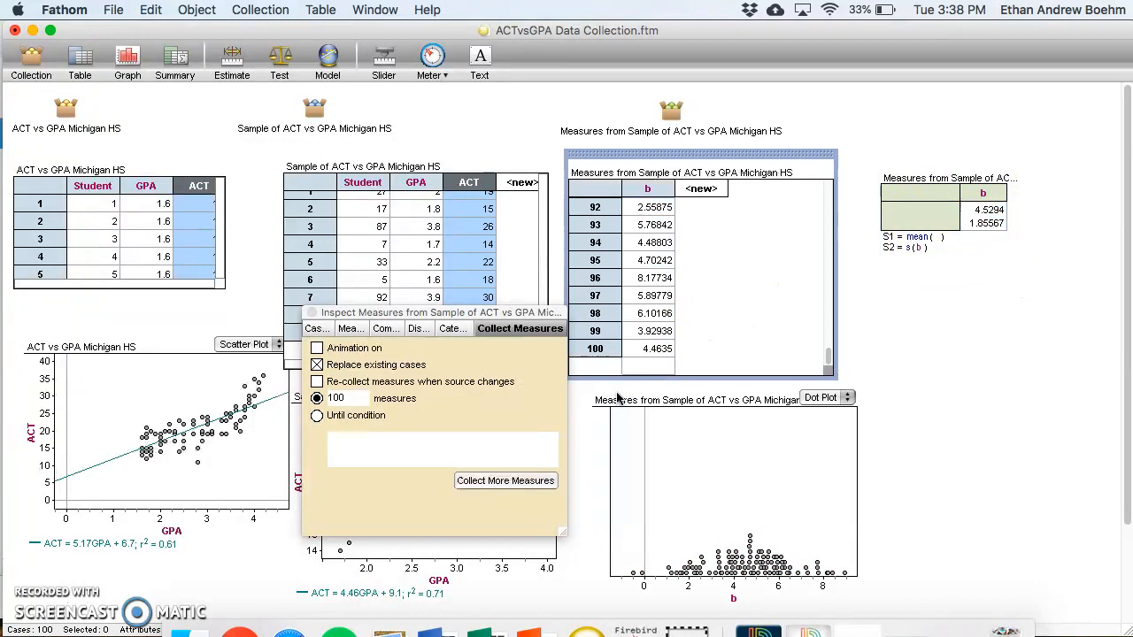
Collect 400 more measures without replacing the existing cases
double_click(338, 400)
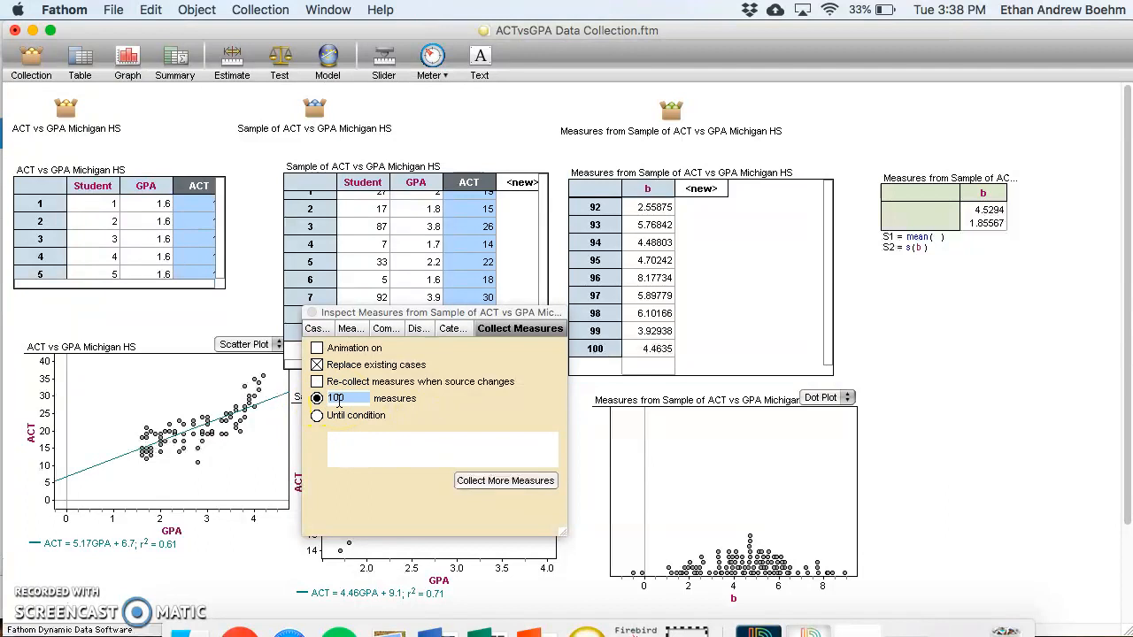
type("40")
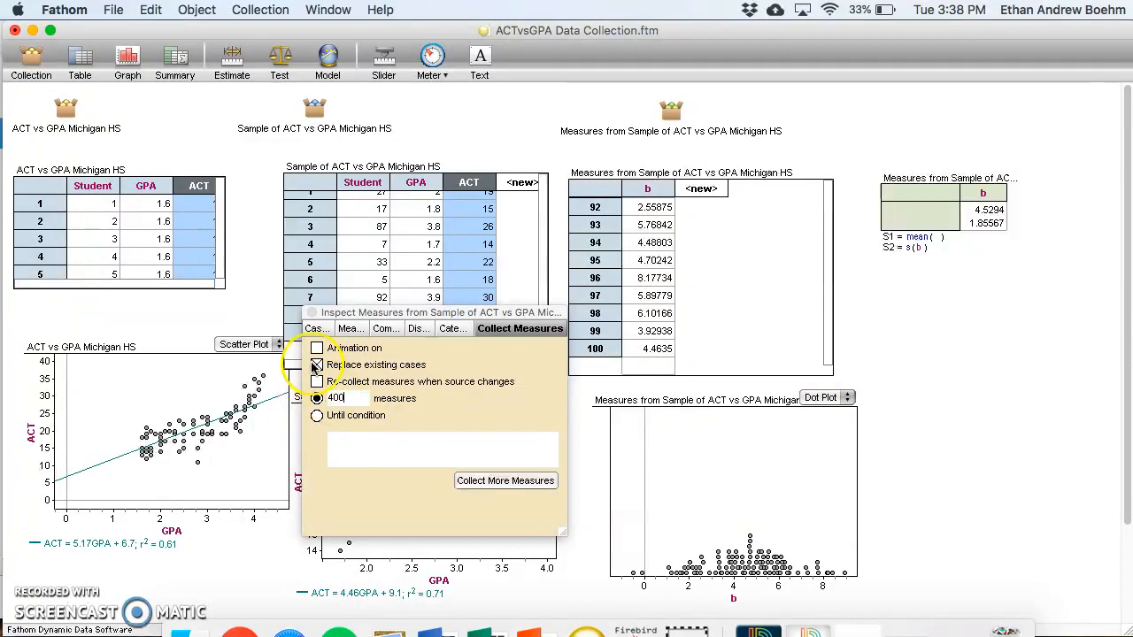
left_click(489, 483)
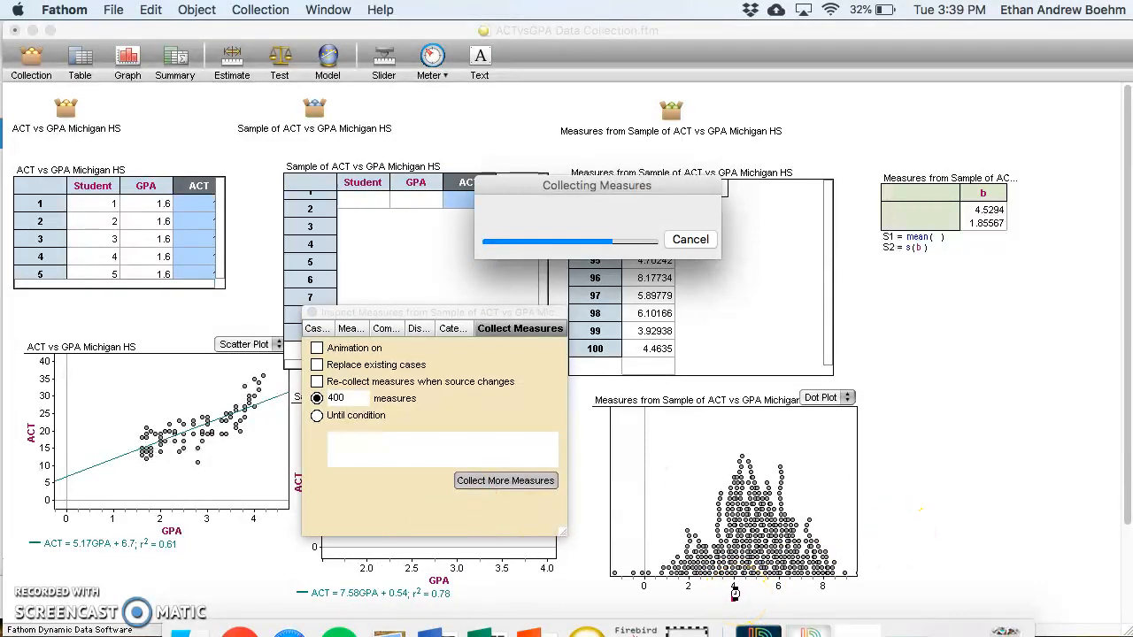
left_click_drag(734, 584, 667, 582)
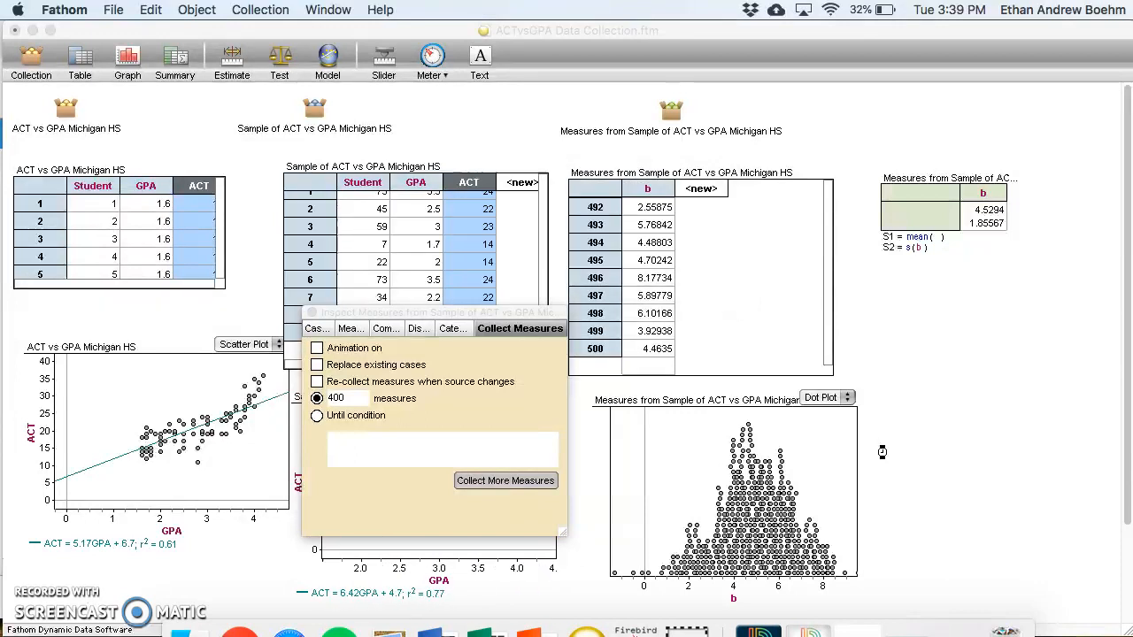
left_click(492, 354)
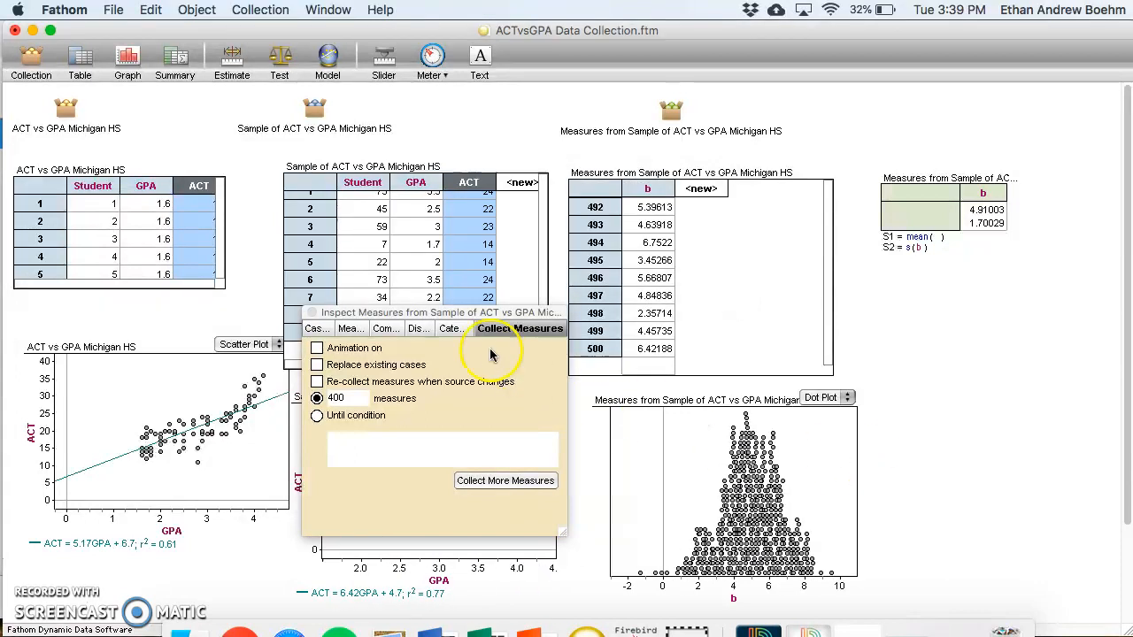
Move the measures inspector below the summary table, clear of the sample data and the measures table
left_click_drag(376, 319, 636, 145)
left_click(982, 217)
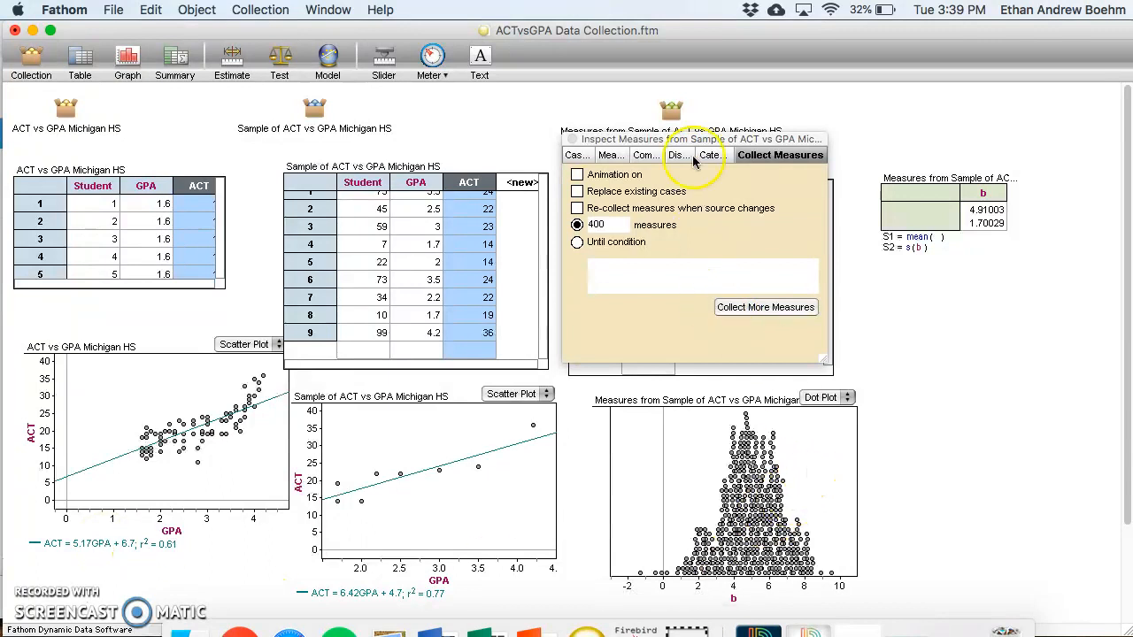
left_click_drag(686, 142, 936, 279)
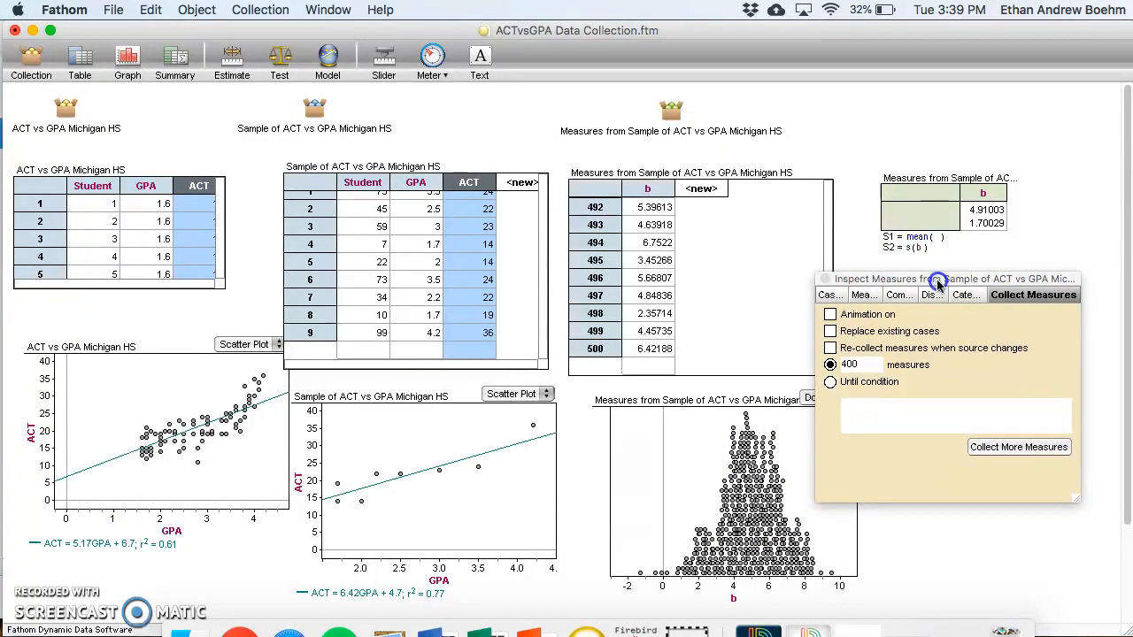